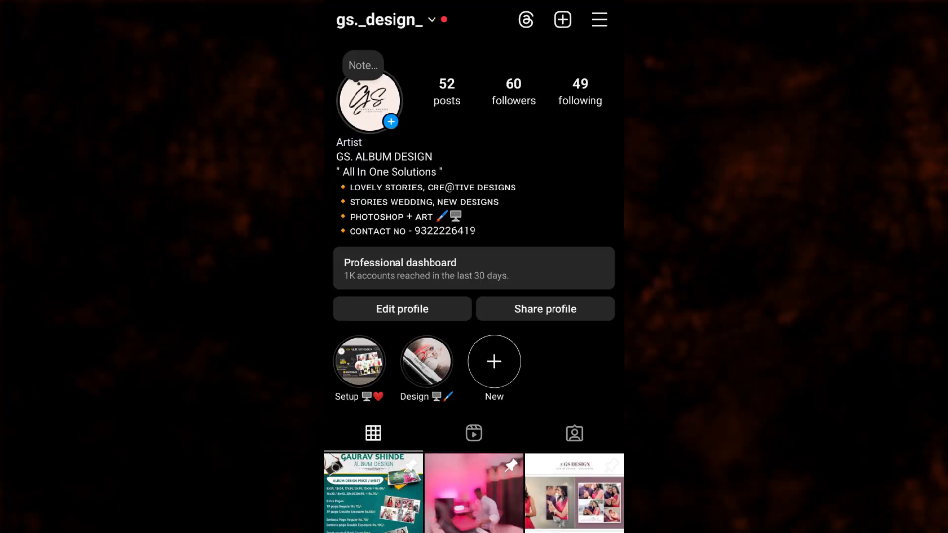
Step: Browse the Instagram profile of the album design business and look through its wedding album posts
{"action": "scroll", "coordinate": [474, 267], "scroll_direction": "down", "scroll_amount": 5}
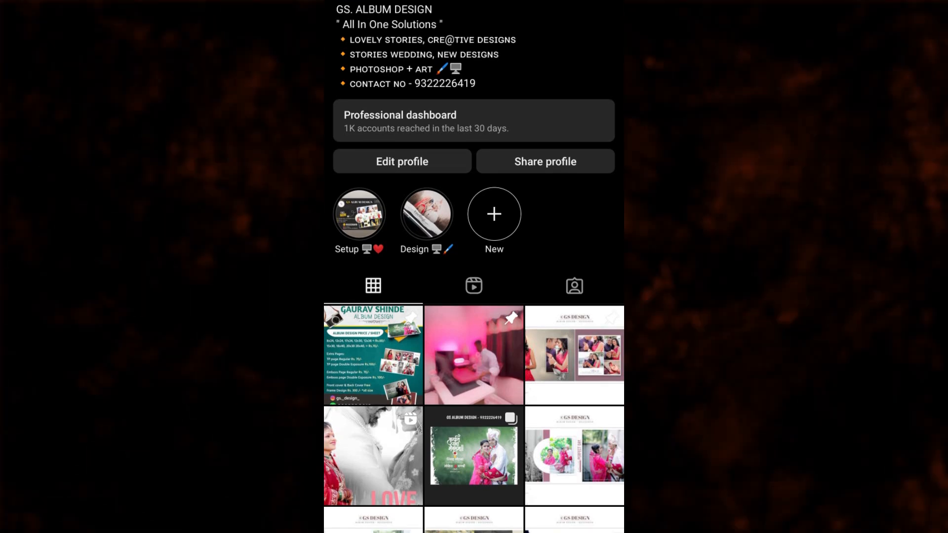
{"action": "left_click", "coordinate": [574, 275]}
{"action": "scroll", "coordinate": [474, 266], "scroll_direction": "down", "scroll_amount": 10}
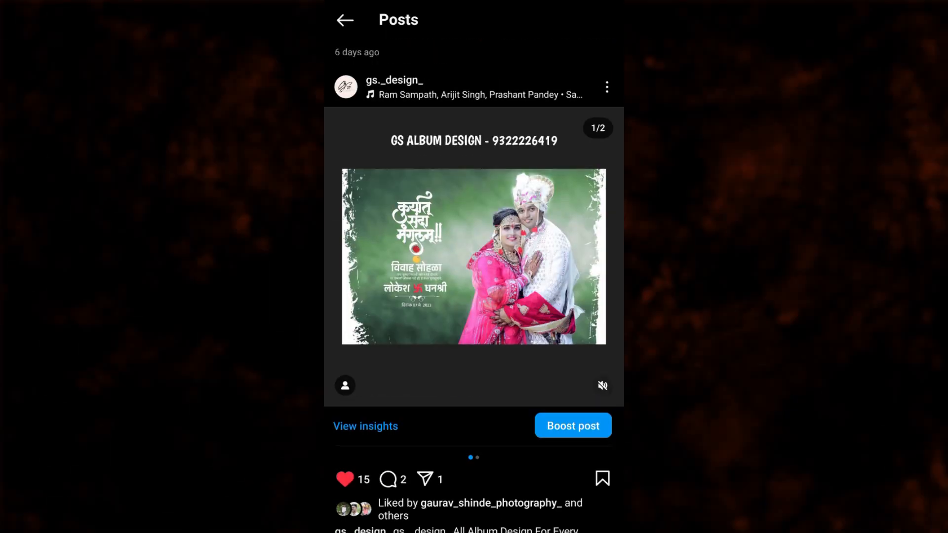
{"action": "scroll", "coordinate": [473, 267], "scroll_direction": "down", "scroll_amount": 9}
{"action": "scroll", "coordinate": [474, 266], "scroll_direction": "down", "scroll_amount": 16}
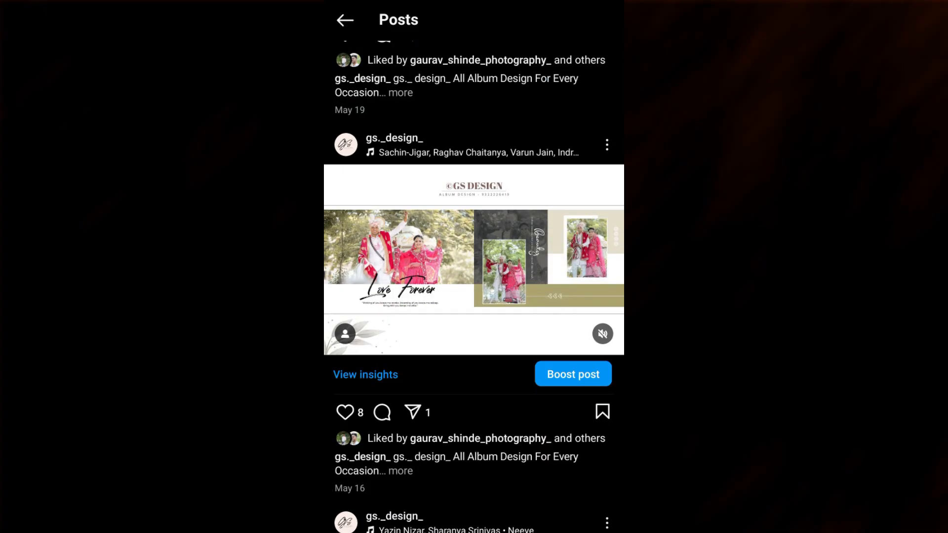
{"action": "scroll", "coordinate": [474, 266], "scroll_direction": "down", "scroll_amount": 8}
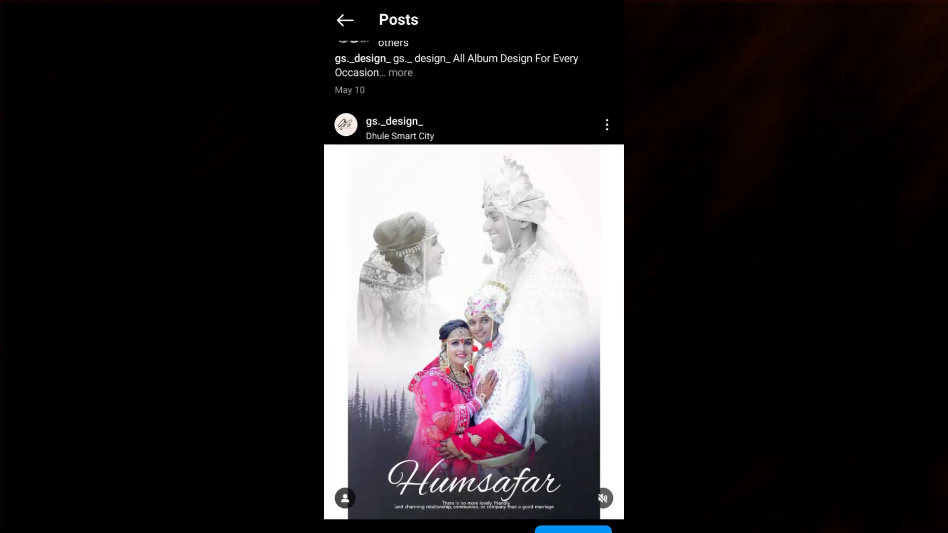
{"action": "scroll", "coordinate": [473, 267], "scroll_direction": "down", "scroll_amount": 20}
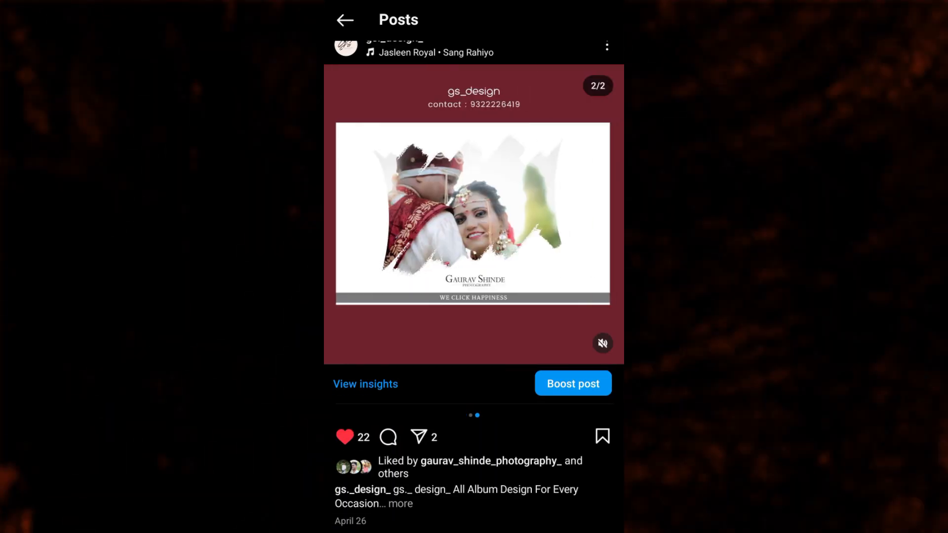
{"action": "scroll", "coordinate": [474, 267], "scroll_direction": "down", "scroll_amount": 20}
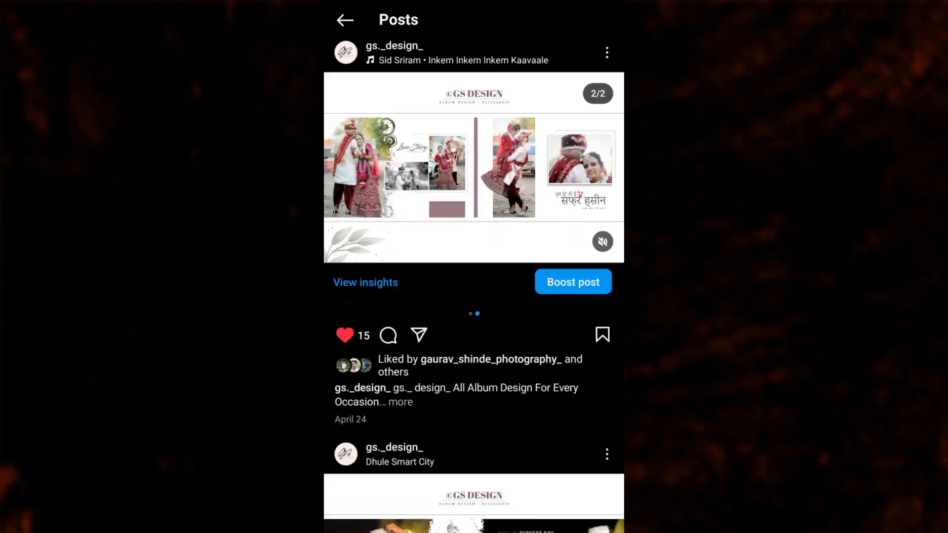
{"action": "scroll", "coordinate": [474, 266], "scroll_direction": "down", "scroll_amount": 20}
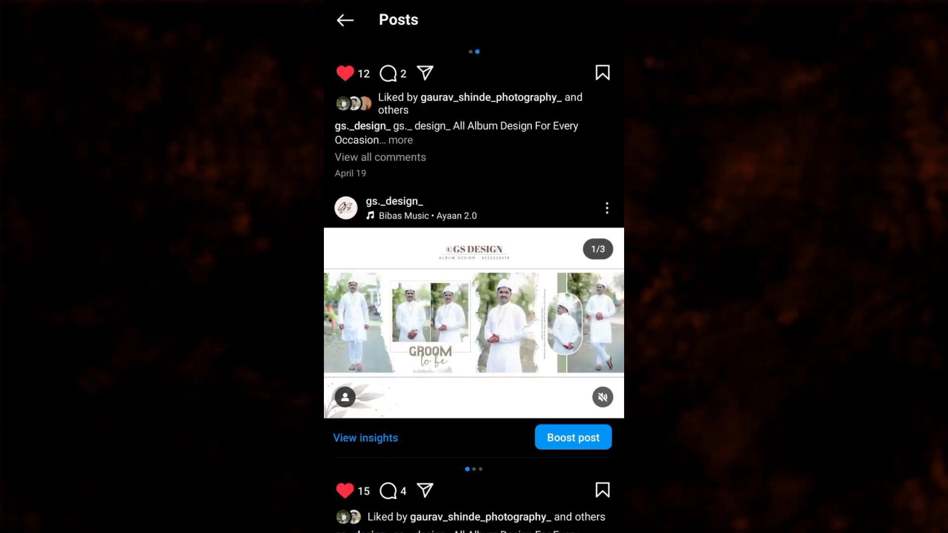
{"action": "scroll", "coordinate": [474, 267], "scroll_direction": "down", "scroll_amount": 7}
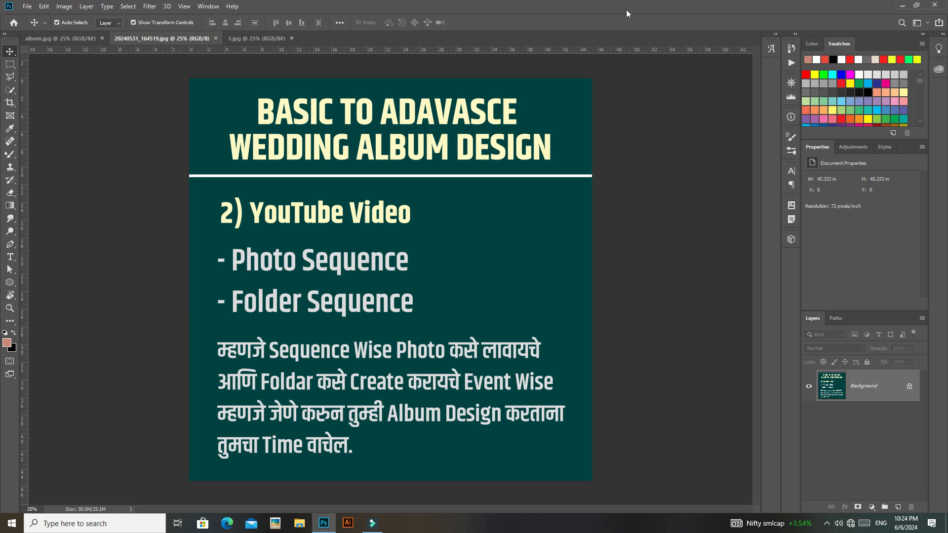
Step: Switch to File Explorer and open the GS WEDDING folder inside GS GRAPHICS > Album Design GS in a maximized window
{"action": "left_click", "coordinate": [902, 7]}
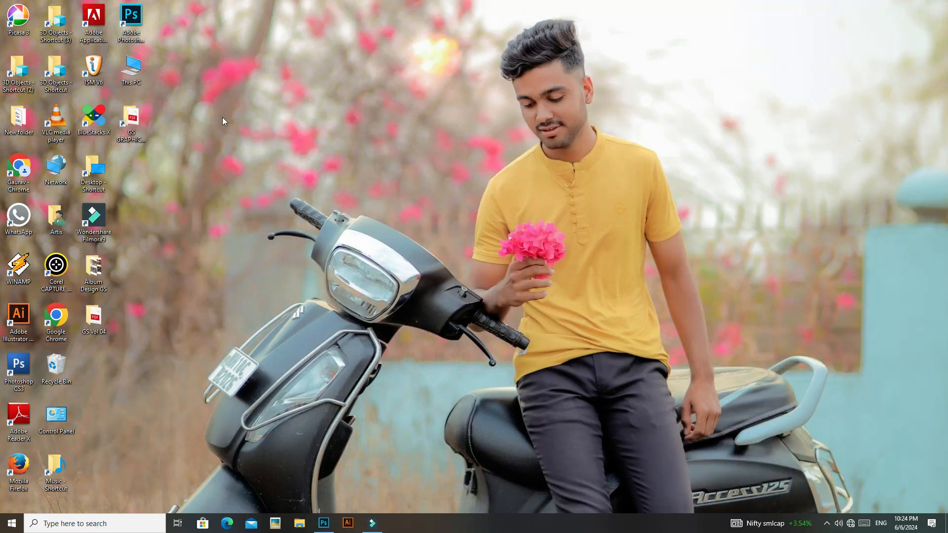
{"action": "double_click", "coordinate": [137, 124]}
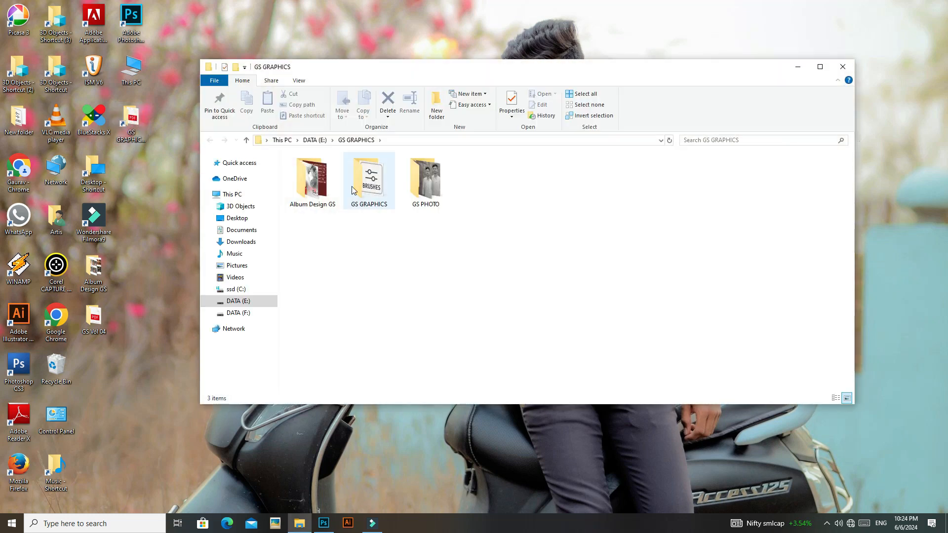
{"action": "double_click", "coordinate": [317, 180]}
{"action": "double_click", "coordinate": [825, 67]}
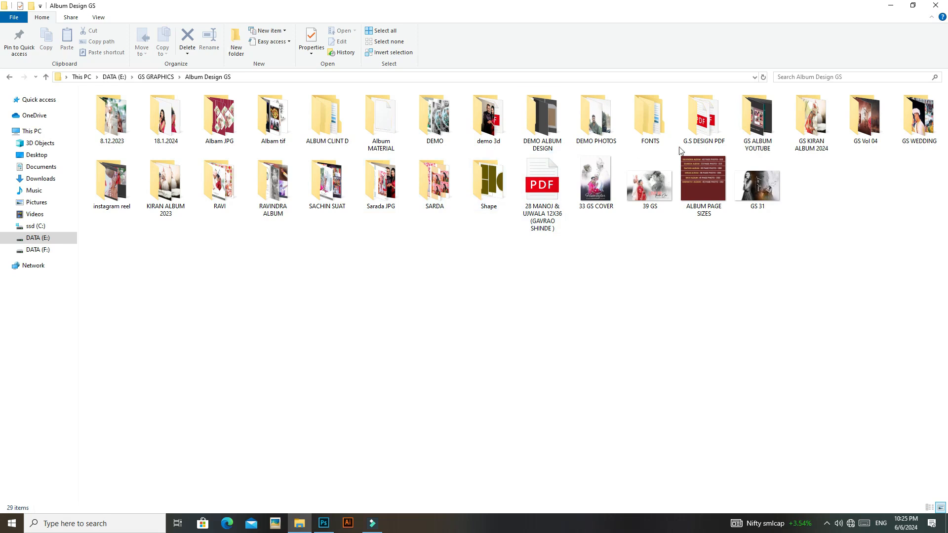
{"action": "double_click", "coordinate": [926, 121]}
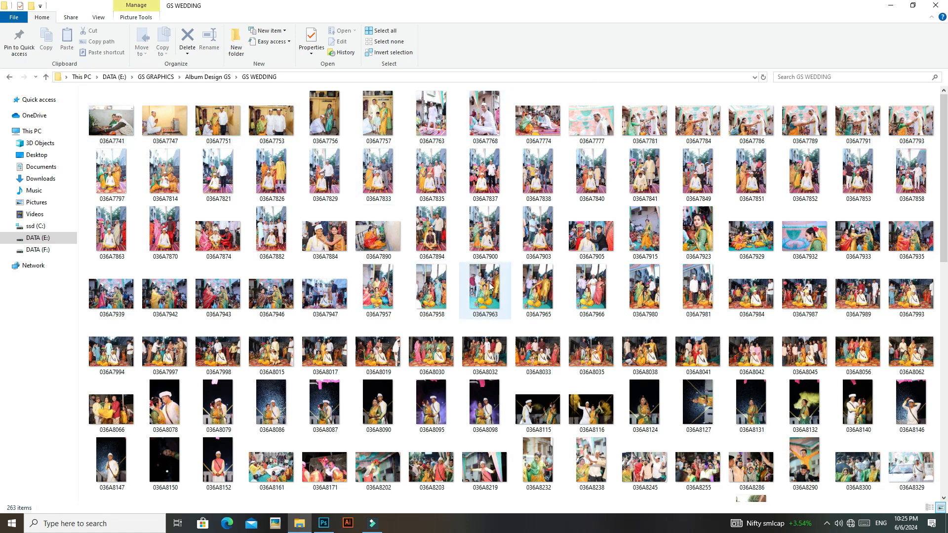
Step: Look through all the photos in the GS WEDDING folder to examine the sequence of wedding events
{"action": "scroll", "coordinate": [858, 365], "scroll_direction": "down", "scroll_amount": 3}
{"action": "left_click_drag", "start_coordinate": [945, 278], "coordinate": [945, 198]}
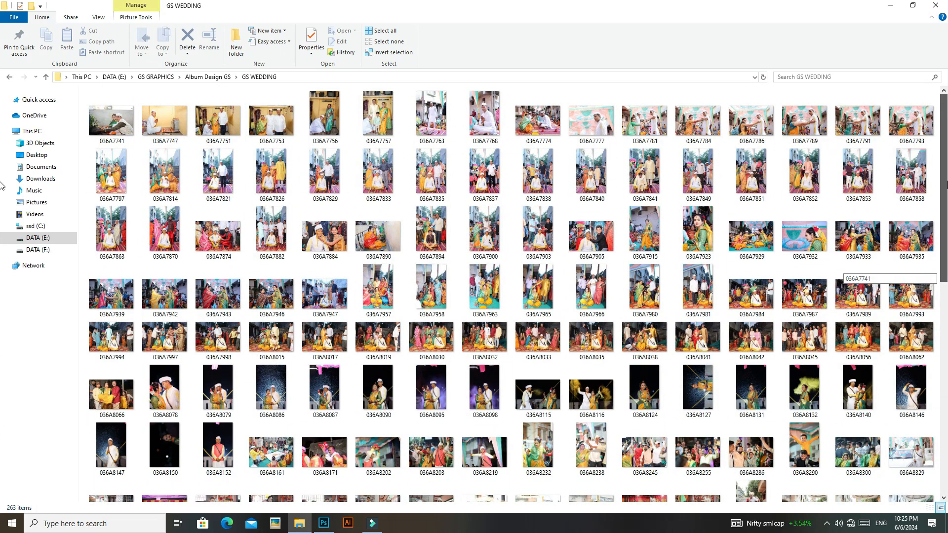
{"action": "left_click_drag", "start_coordinate": [944, 220], "coordinate": [946, 324]}
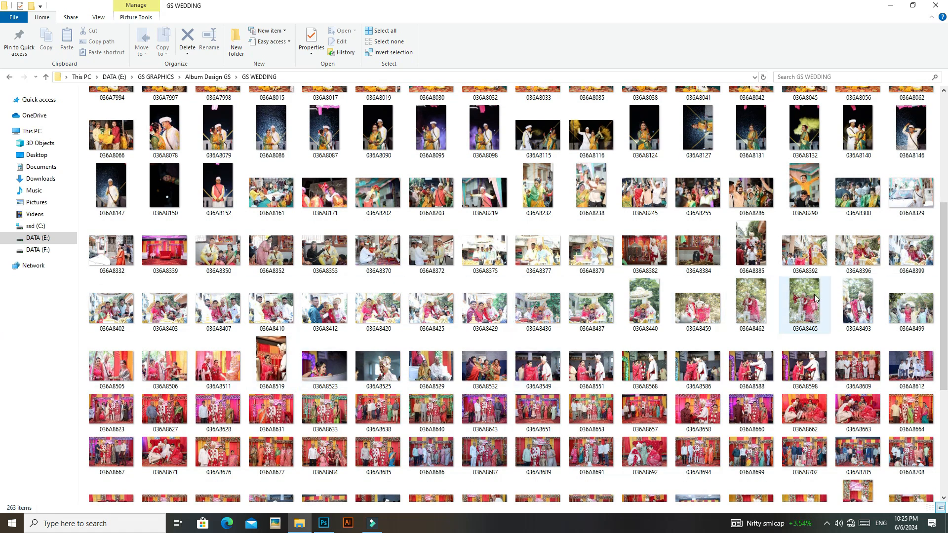
{"action": "left_click_drag", "start_coordinate": [945, 265], "coordinate": [946, 326]}
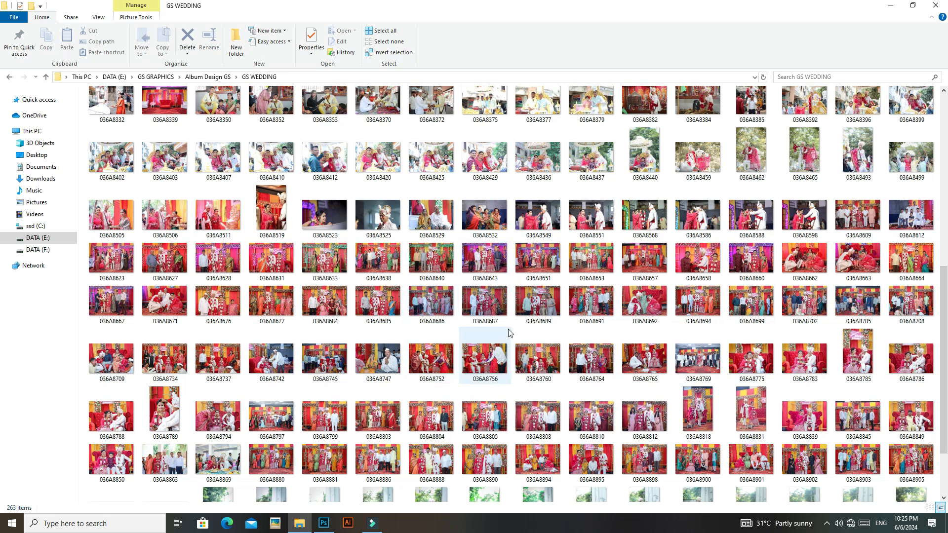
{"action": "scroll", "coordinate": [932, 384], "scroll_direction": "down", "scroll_amount": 3}
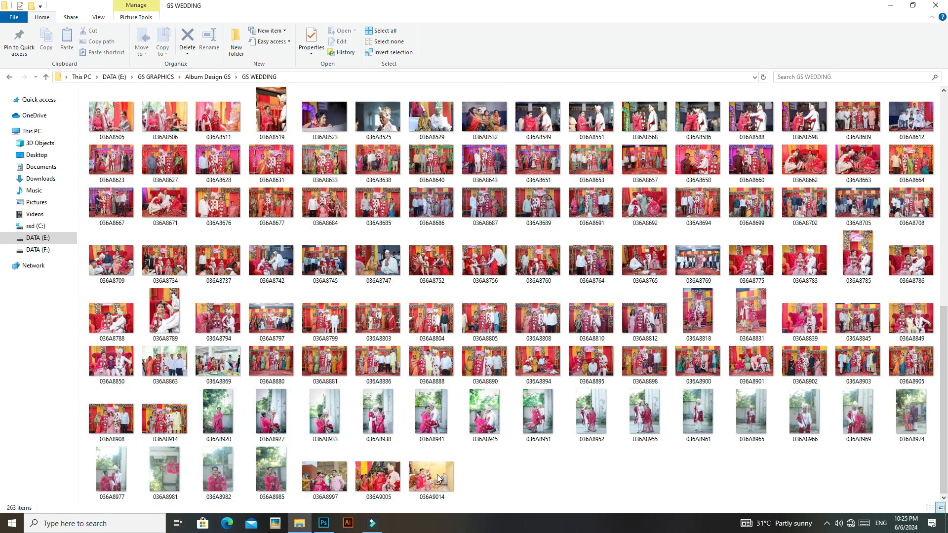
{"action": "left_click_drag", "start_coordinate": [946, 331], "coordinate": [946, 123]}
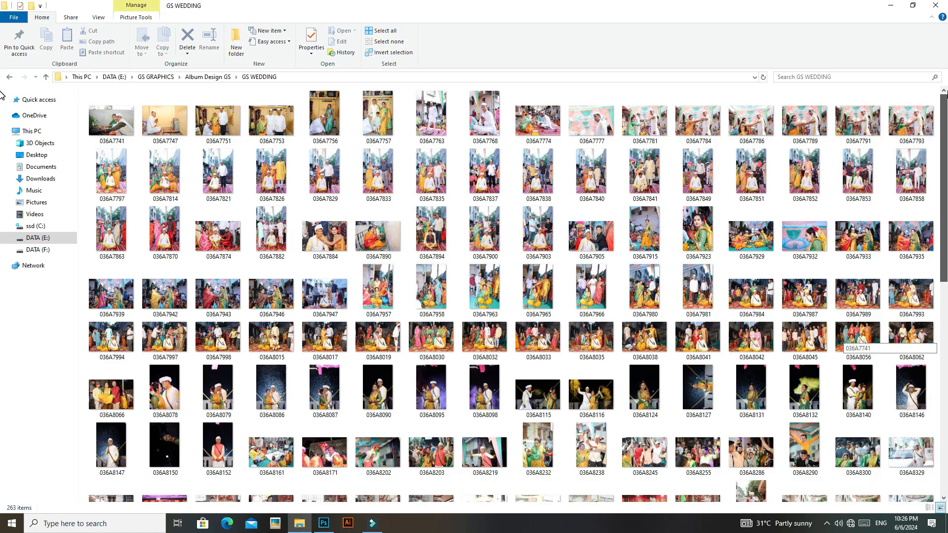
{"action": "scroll", "coordinate": [927, 417], "scroll_direction": "down", "scroll_amount": 10}
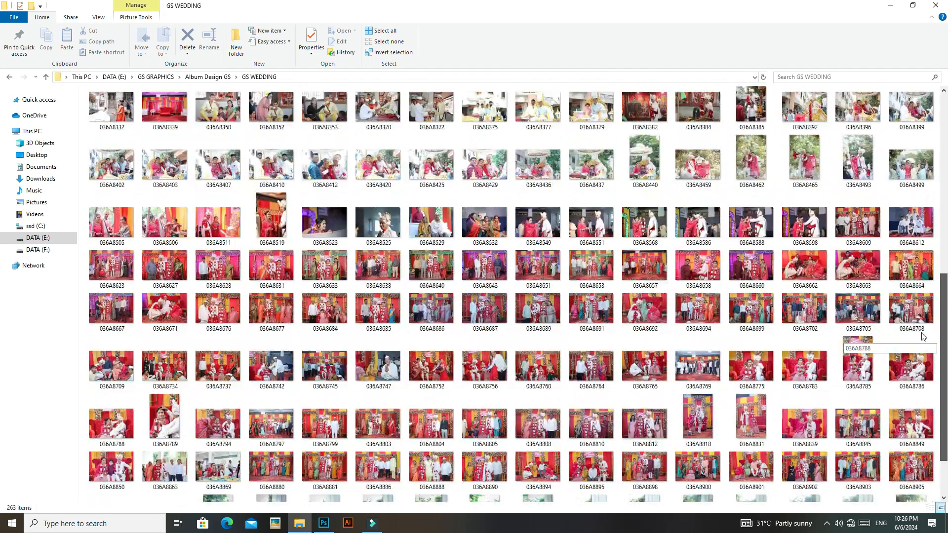
{"action": "left_click_drag", "start_coordinate": [942, 409], "coordinate": [940, 112]}
{"action": "left_click_drag", "start_coordinate": [939, 147], "coordinate": [940, 360]}
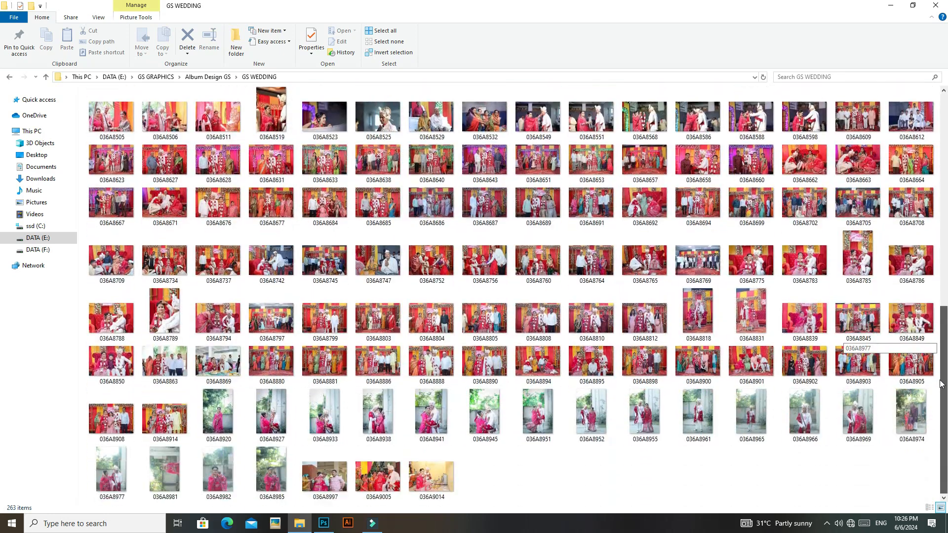
{"action": "right_click", "coordinate": [698, 479]}
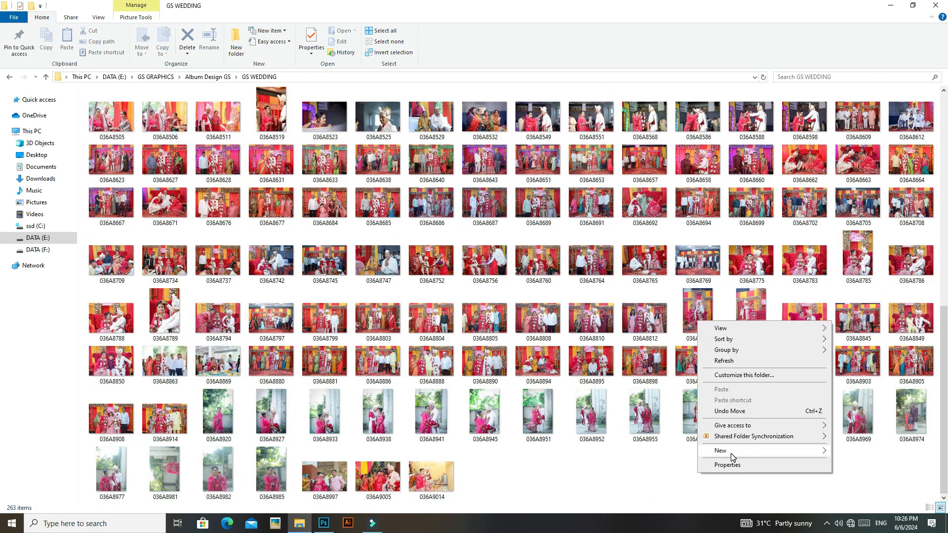
{"action": "mouse_move", "coordinate": [730, 452]}
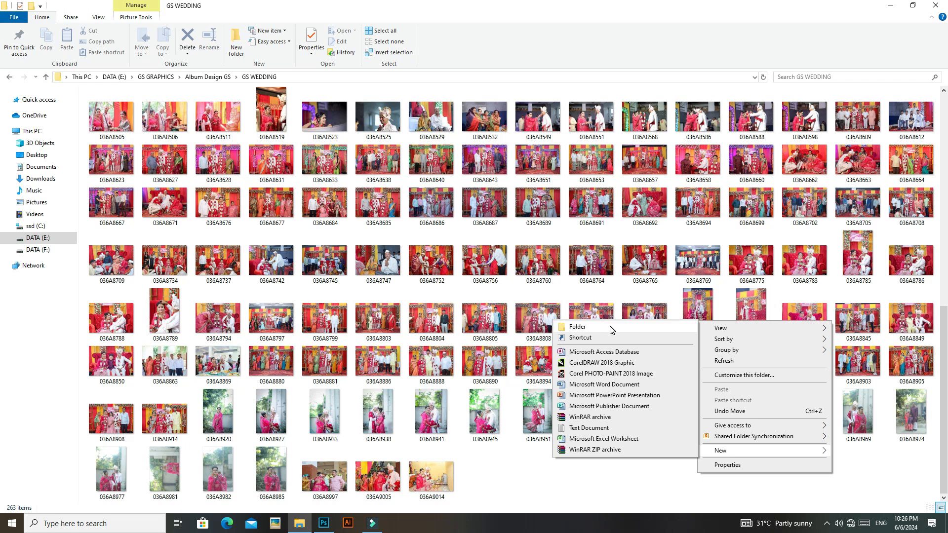
{"action": "left_click", "coordinate": [650, 476]}
Step: Create a new folder named "01 HALDI" inside the GS WEDDING folder
{"action": "right_click", "coordinate": [661, 463]}
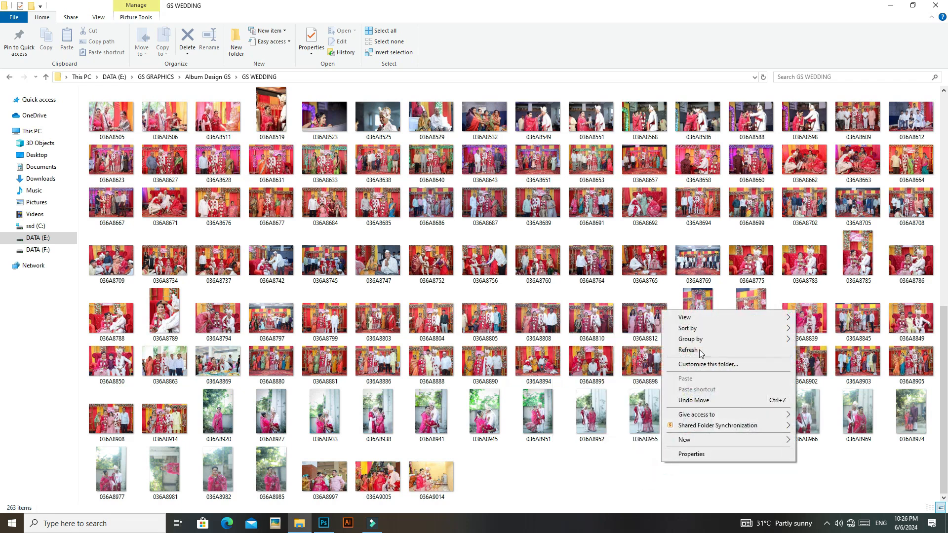
{"action": "mouse_move", "coordinate": [711, 440]}
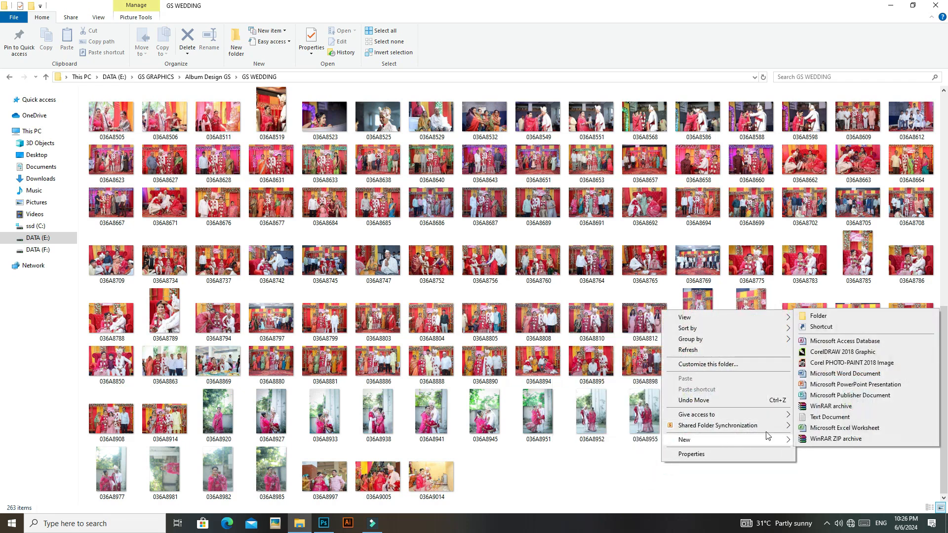
{"action": "left_click", "coordinate": [817, 316]}
{"action": "key", "text": "BackSpace"}
{"action": "type", "text": "01"}
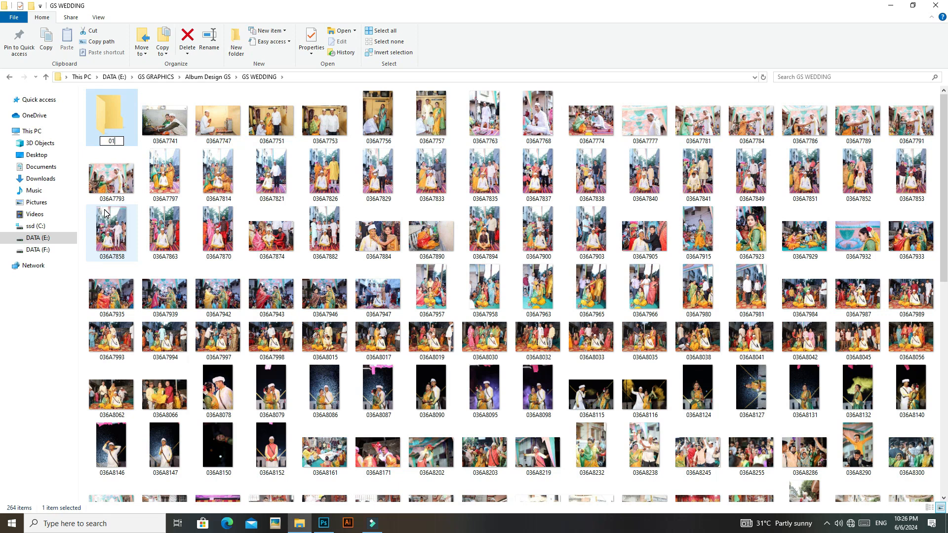
{"action": "type", "text": " H"}
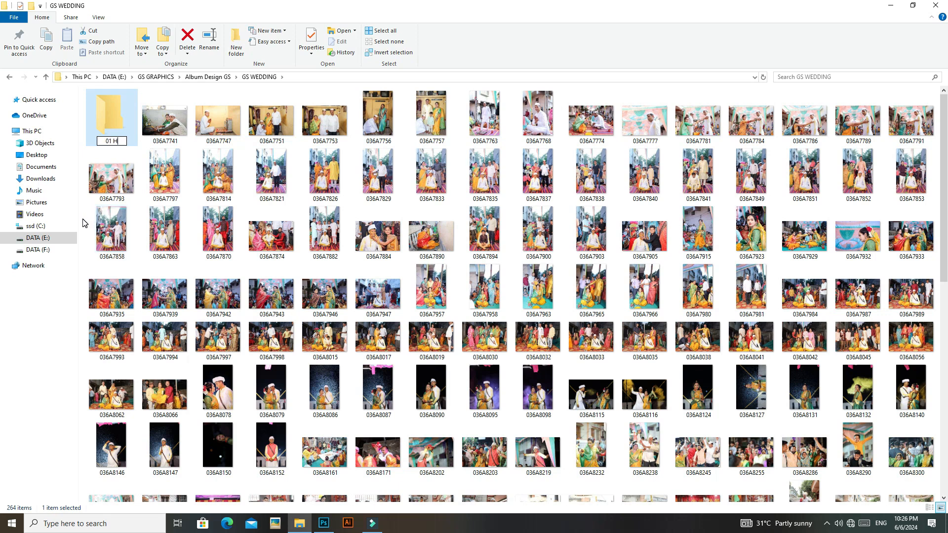
{"action": "type", "text": "ALDI"}
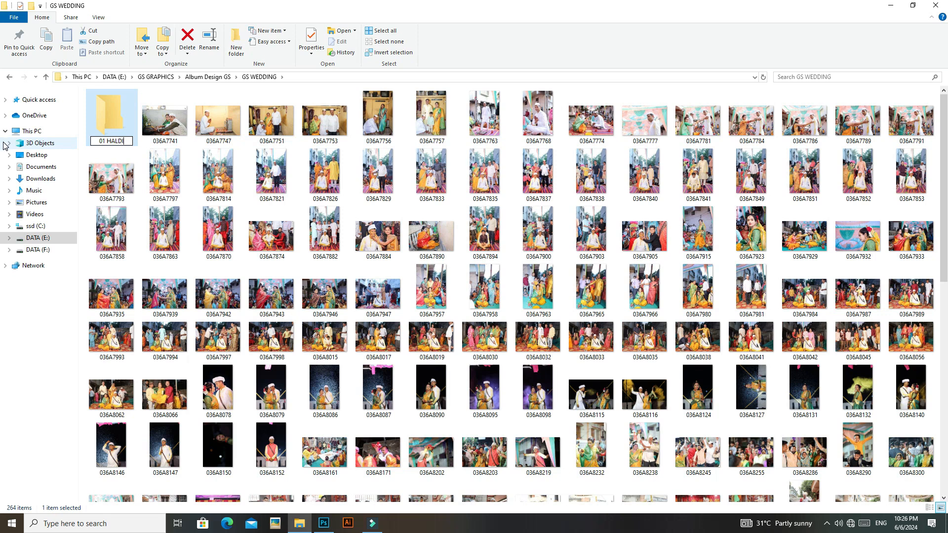
Step: Move the photos from 036A7741 through 036A8066 into the 01 HALDI folder
{"action": "left_click", "coordinate": [173, 123]}
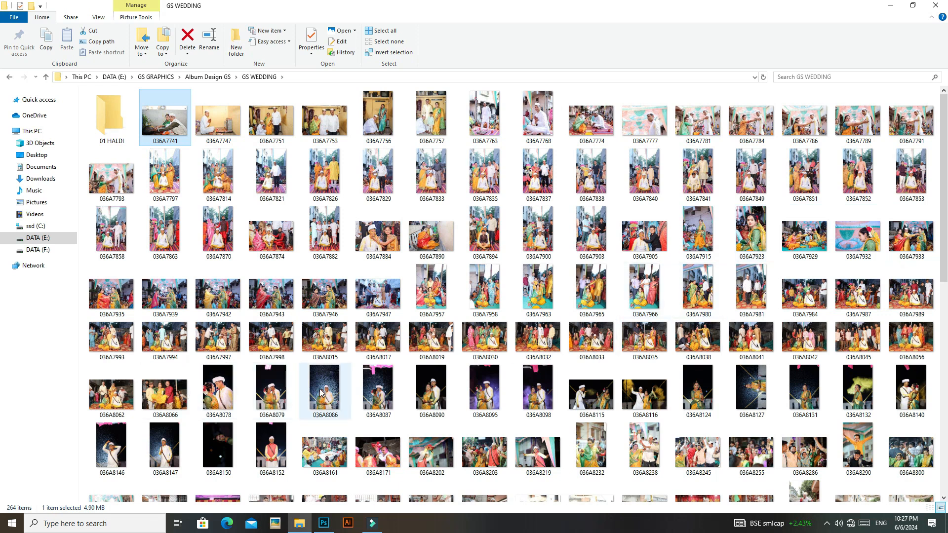
{"action": "left_click", "coordinate": [177, 395], "text": "shift"}
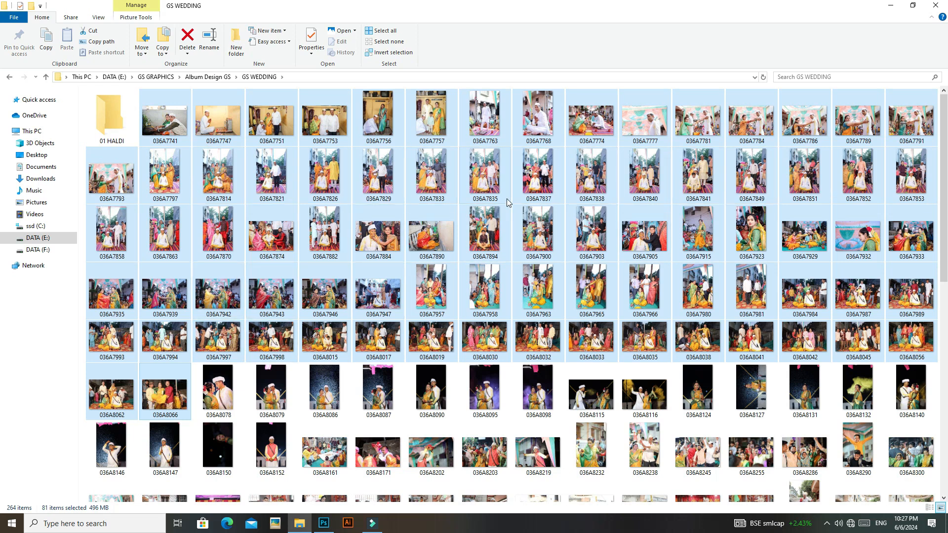
{"action": "right_click", "coordinate": [502, 173]}
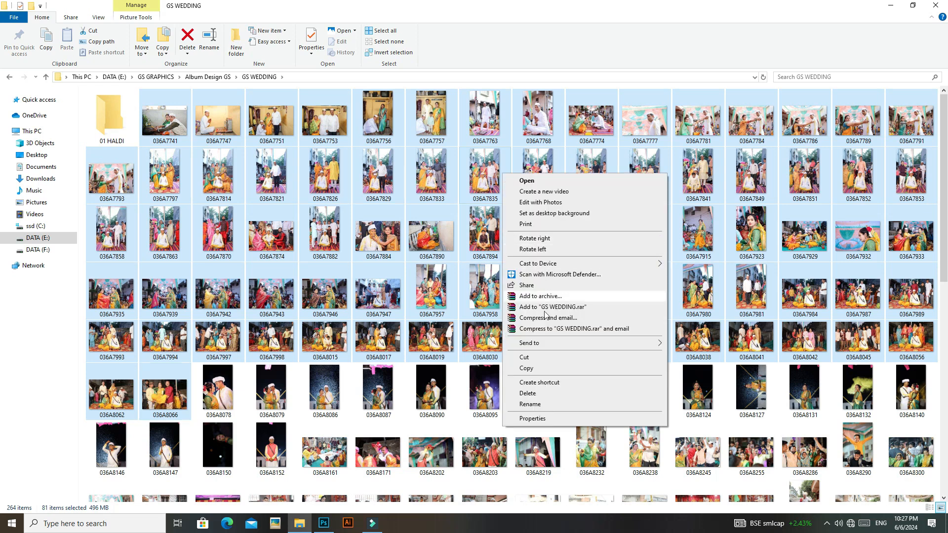
{"action": "left_click", "coordinate": [545, 356]}
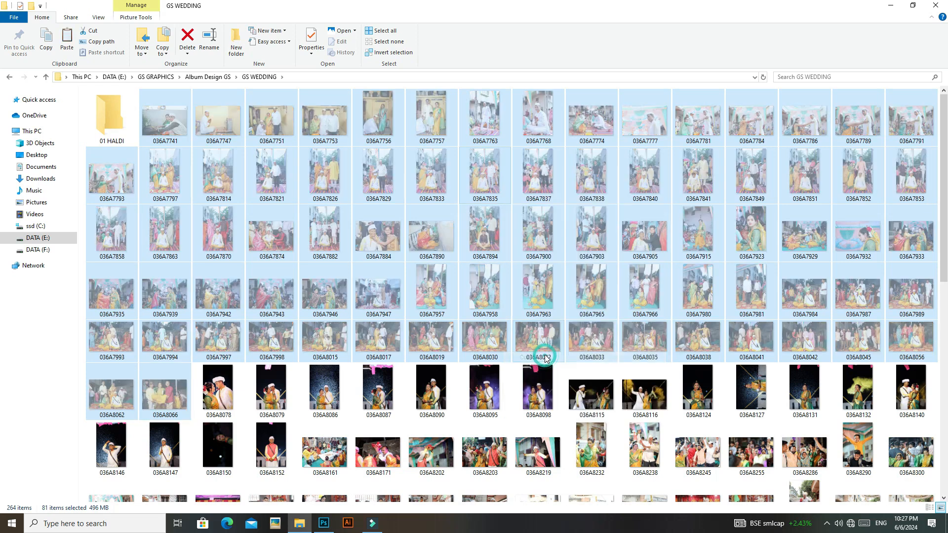
{"action": "double_click", "coordinate": [117, 125]}
{"action": "right_click", "coordinate": [219, 131]}
{"action": "left_click", "coordinate": [247, 198]}
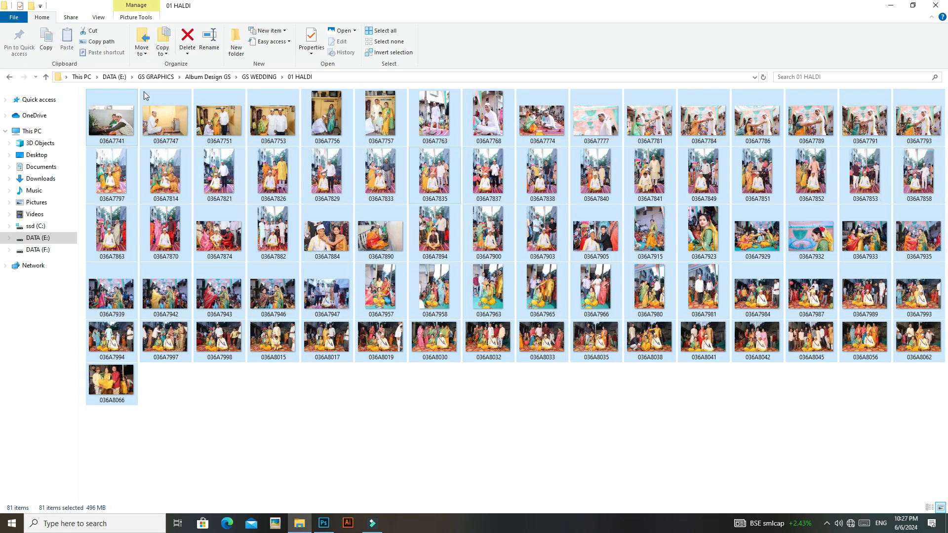
Step: Return to the GS WEDDING folder and create a new subfolder named "02 CANDIT"
{"action": "left_click", "coordinate": [9, 77]}
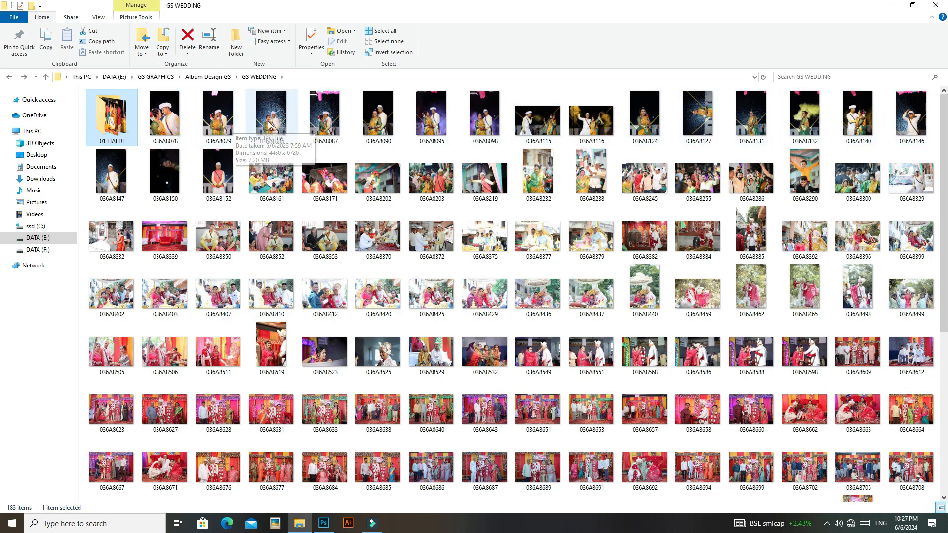
{"action": "scroll", "coordinate": [925, 427], "scroll_direction": "down", "scroll_amount": 5}
{"action": "right_click", "coordinate": [816, 466]}
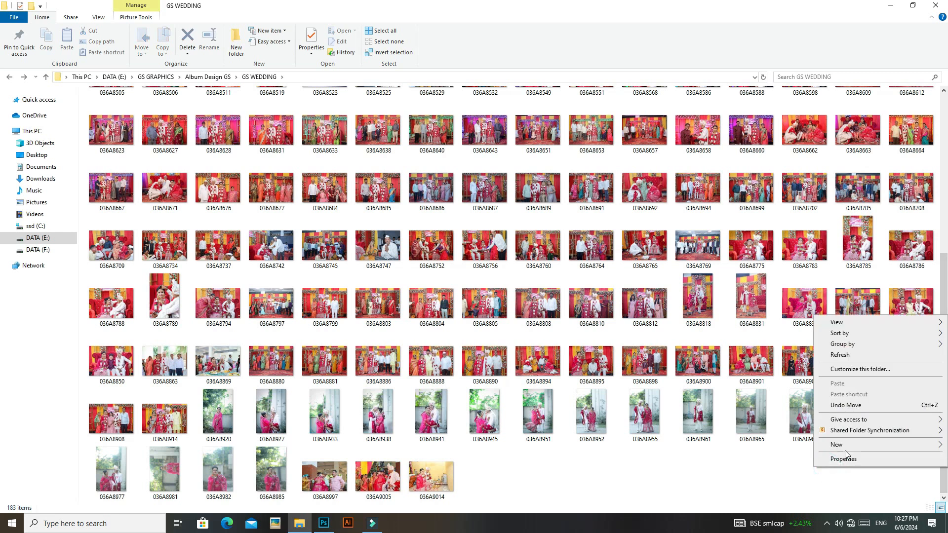
{"action": "mouse_move", "coordinate": [844, 446]}
{"action": "left_click", "coordinate": [736, 320]}
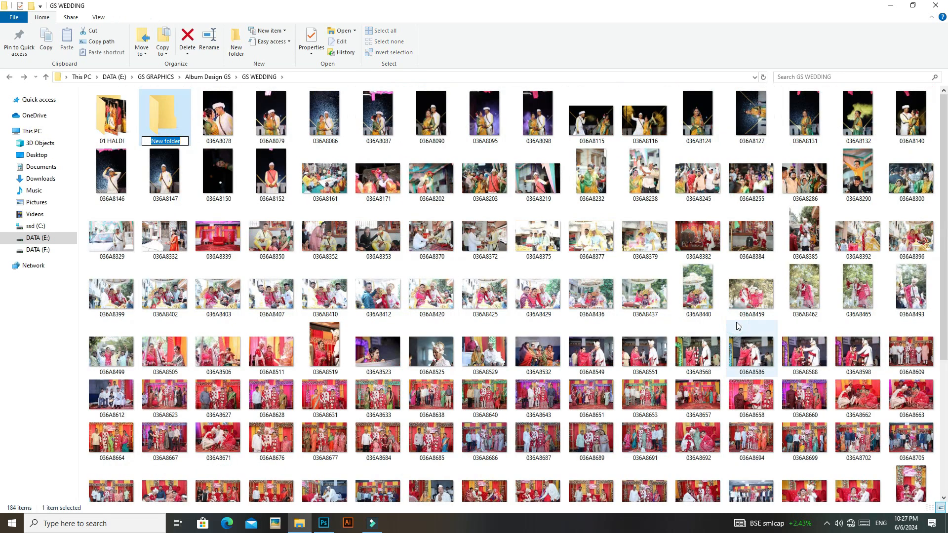
{"action": "key", "text": "BackSpace"}
{"action": "type", "text": "02"}
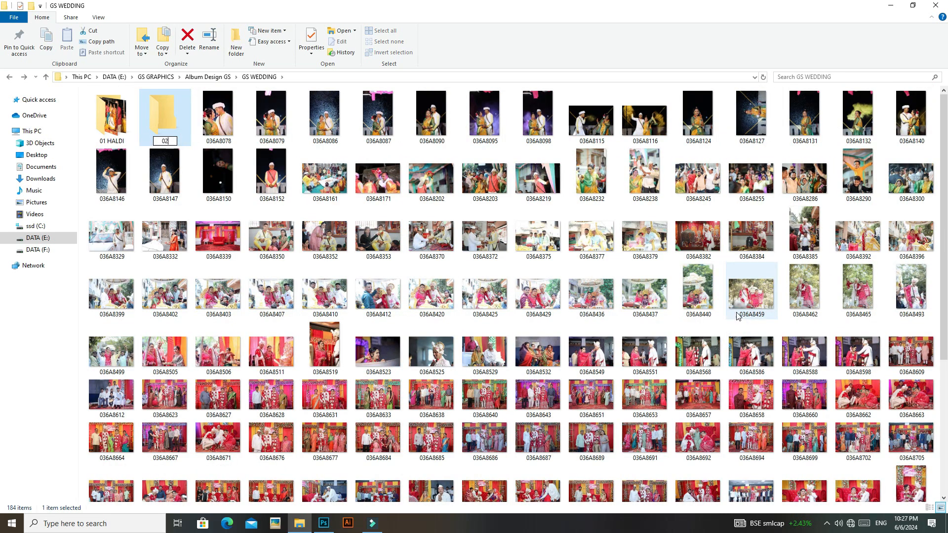
{"action": "type", "text": " CANDIR"}
{"action": "key", "text": "BackSpace"}
{"action": "type", "text": "T"}
{"action": "left_click", "coordinate": [164, 116]}
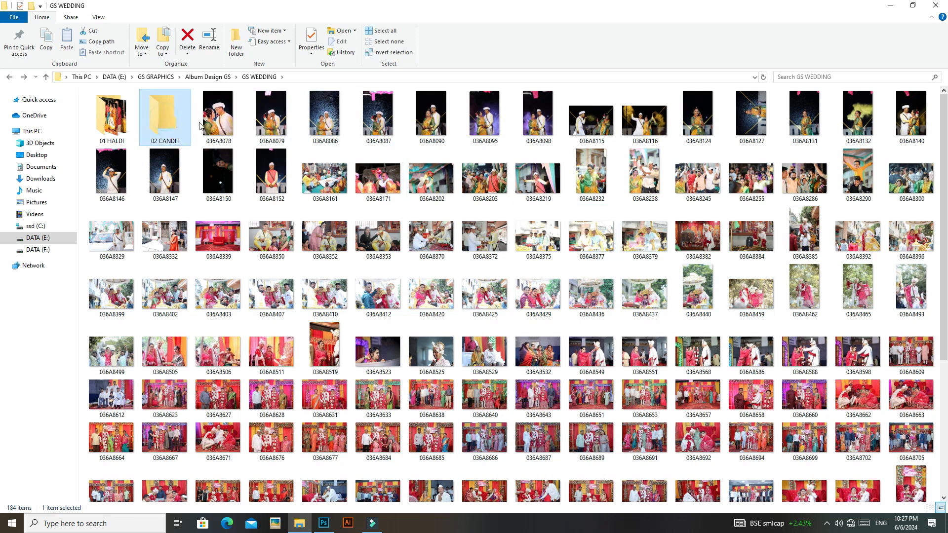
Step: Move the photos from 036A8078 through 036A8152 into the 02 CANDIT folder and display them there as large thumbnails
{"action": "left_click", "coordinate": [230, 123]}
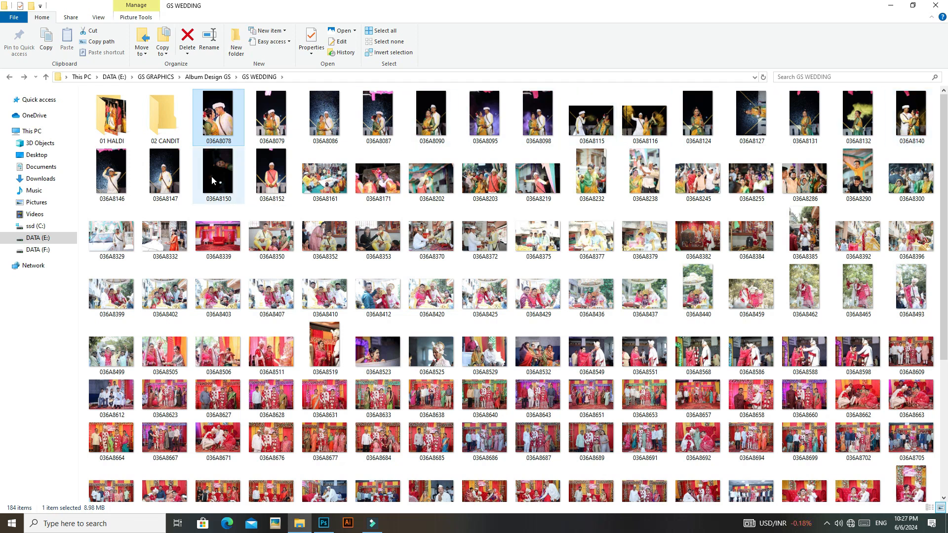
{"action": "left_click", "coordinate": [263, 178], "text": "shift"}
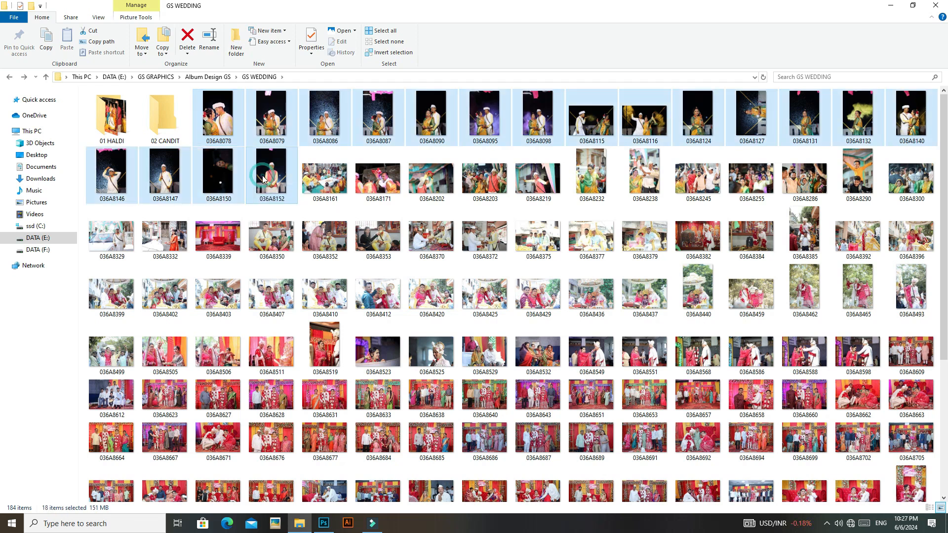
{"action": "right_click", "coordinate": [272, 173]}
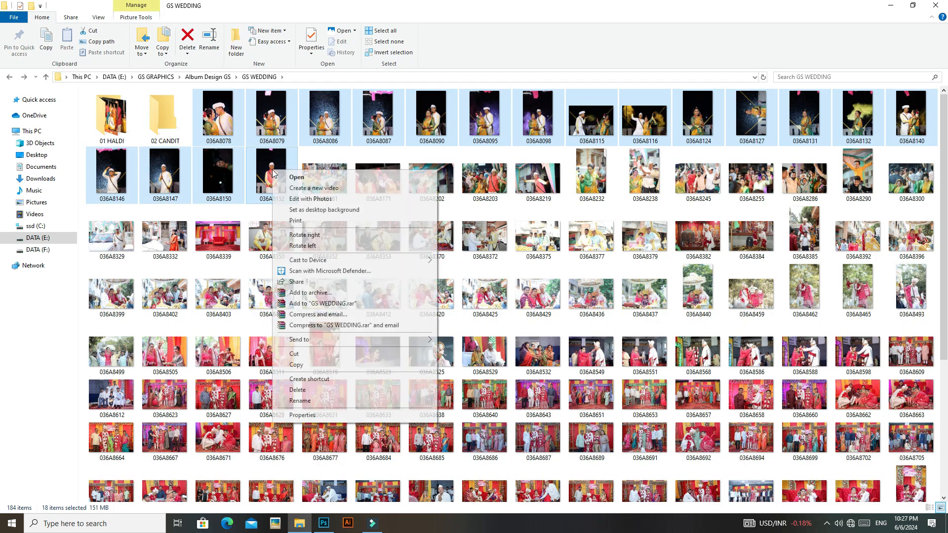
{"action": "left_click", "coordinate": [323, 359]}
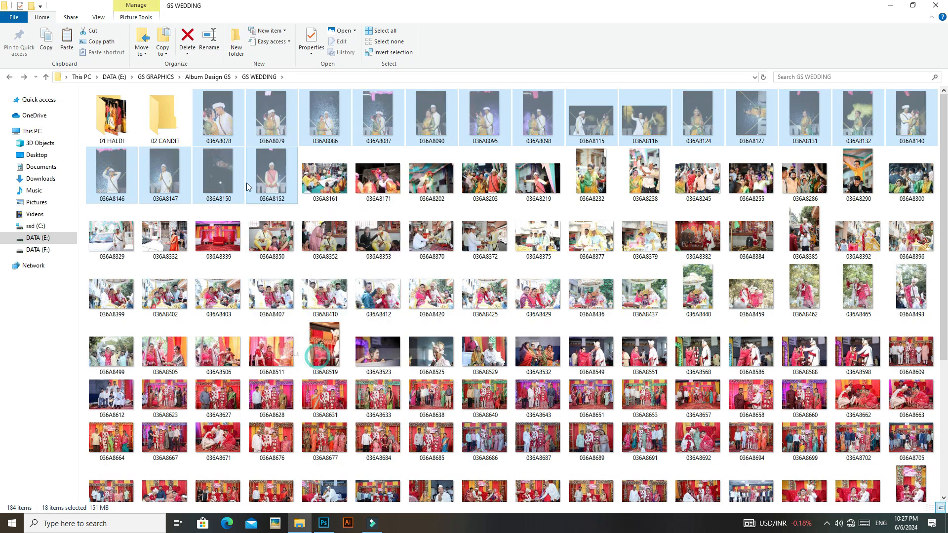
{"action": "double_click", "coordinate": [166, 116]}
{"action": "right_click", "coordinate": [298, 164]}
{"action": "left_click", "coordinate": [331, 231]}
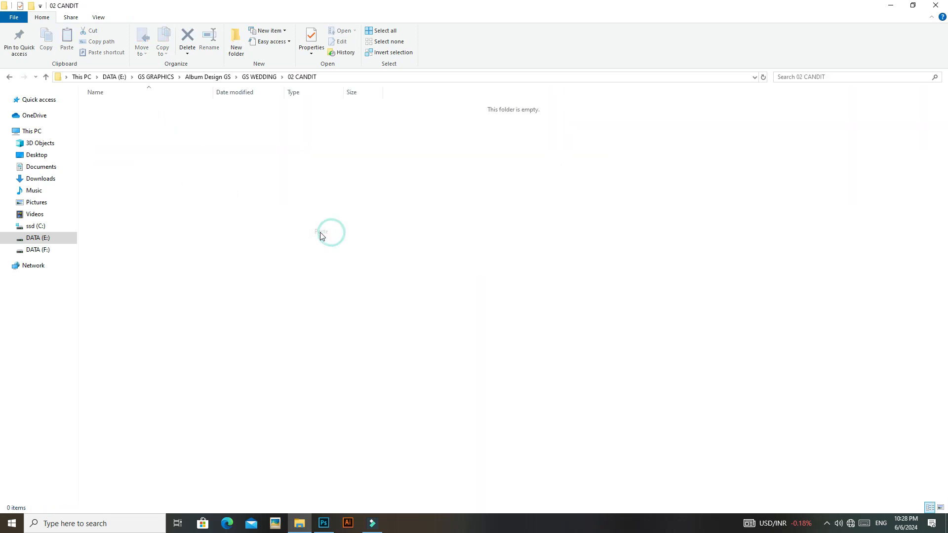
{"action": "left_click", "coordinate": [940, 508]}
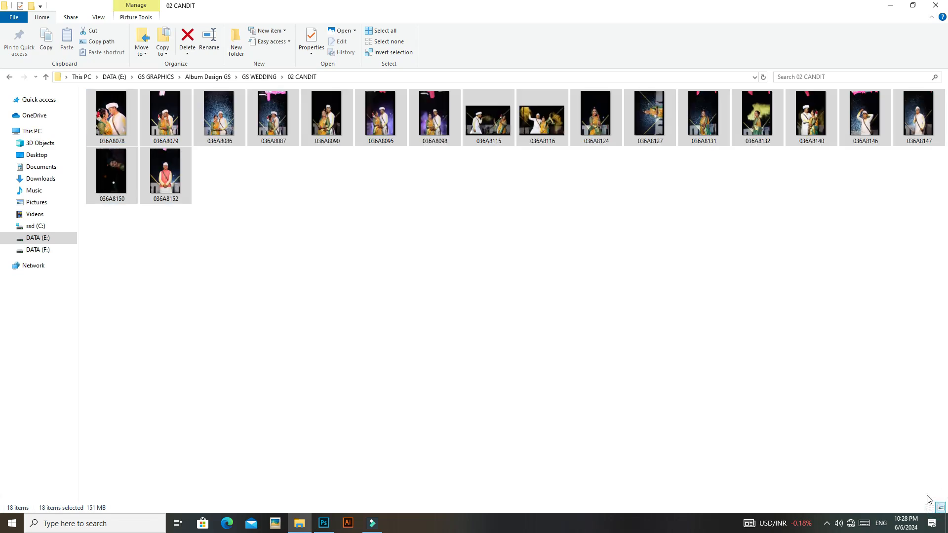
Step: Go back to the GS WEDDING folder and rename the 02 CANDIT folder as "02 HALDI CANDIT"
{"action": "left_click", "coordinate": [7, 79]}
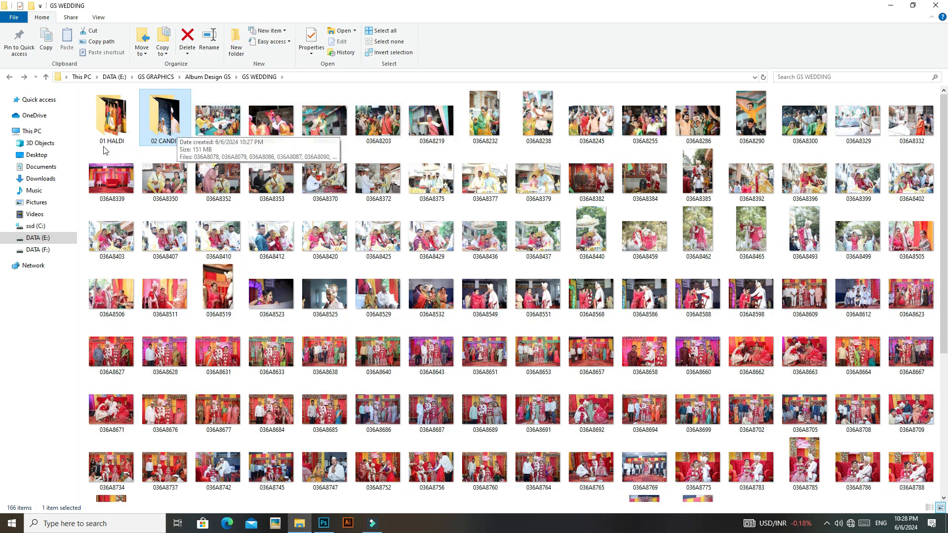
{"action": "right_click", "coordinate": [177, 134]}
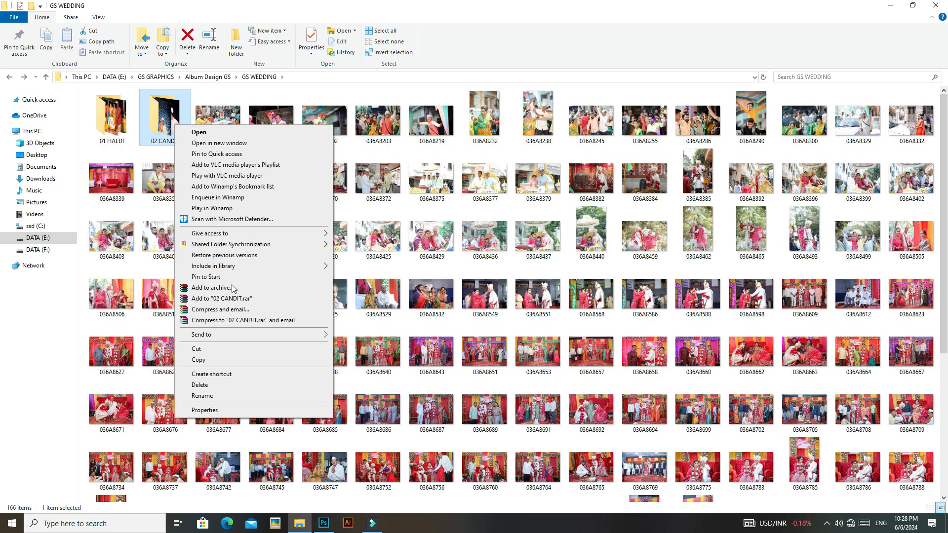
{"action": "left_click", "coordinate": [213, 395]}
{"action": "left_click", "coordinate": [167, 142]}
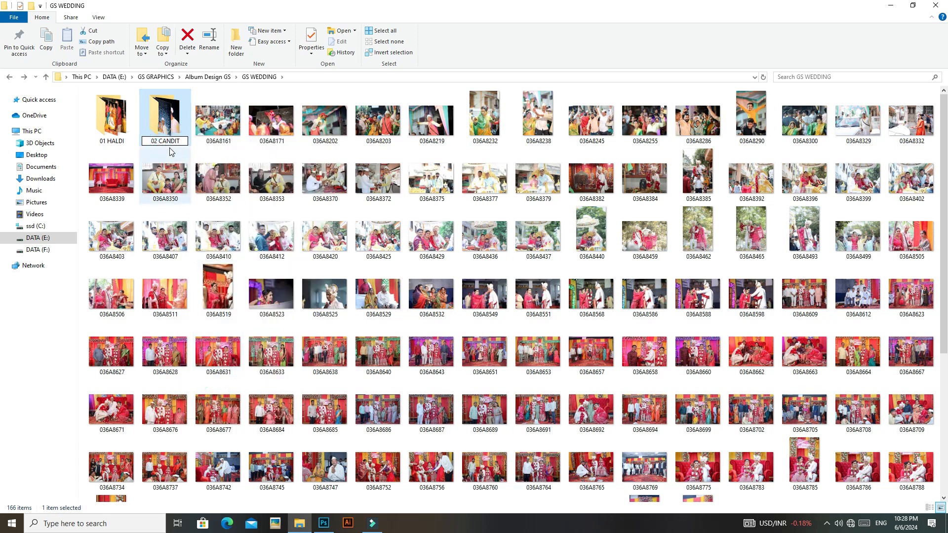
{"action": "type", "text": "HALDI"}
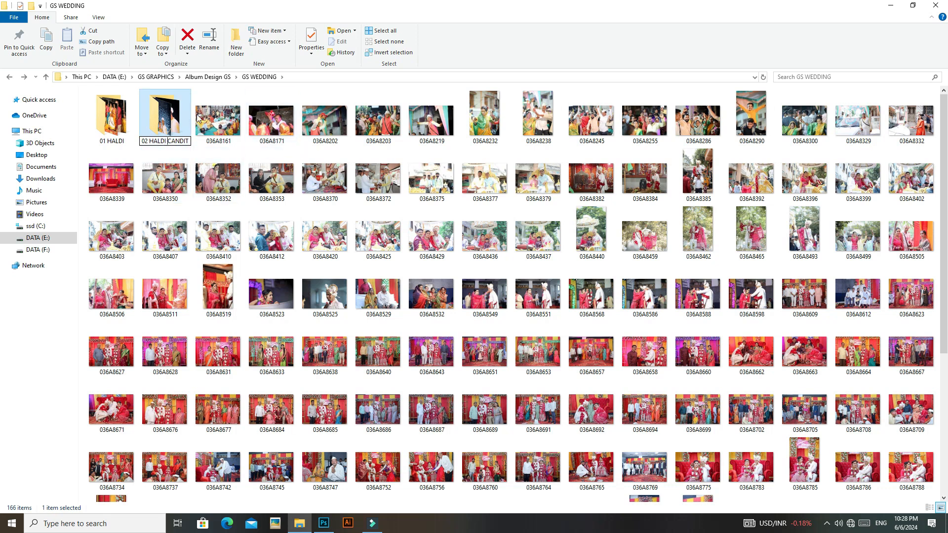
{"action": "left_click", "coordinate": [218, 121]}
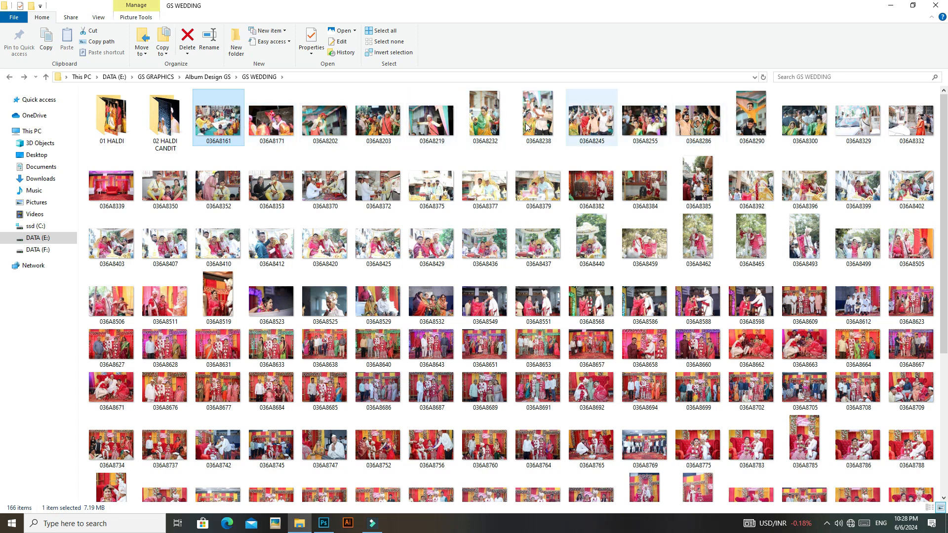
Step: Create a new folder named "03 HALDI DANCE" inside the GS WEDDING folder
{"action": "left_click_drag", "start_coordinate": [944, 144], "coordinate": [946, 354]}
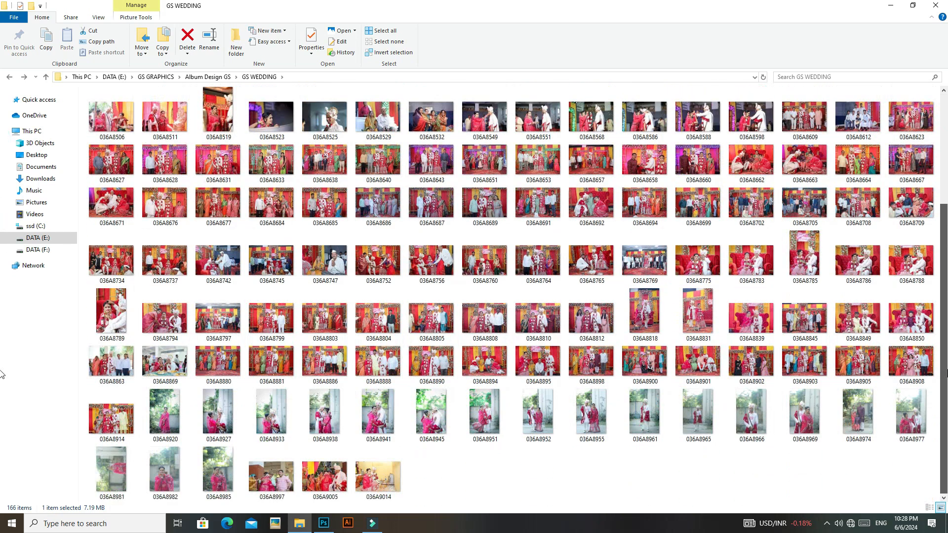
{"action": "right_click", "coordinate": [831, 471]}
{"action": "left_click", "coordinate": [849, 449]}
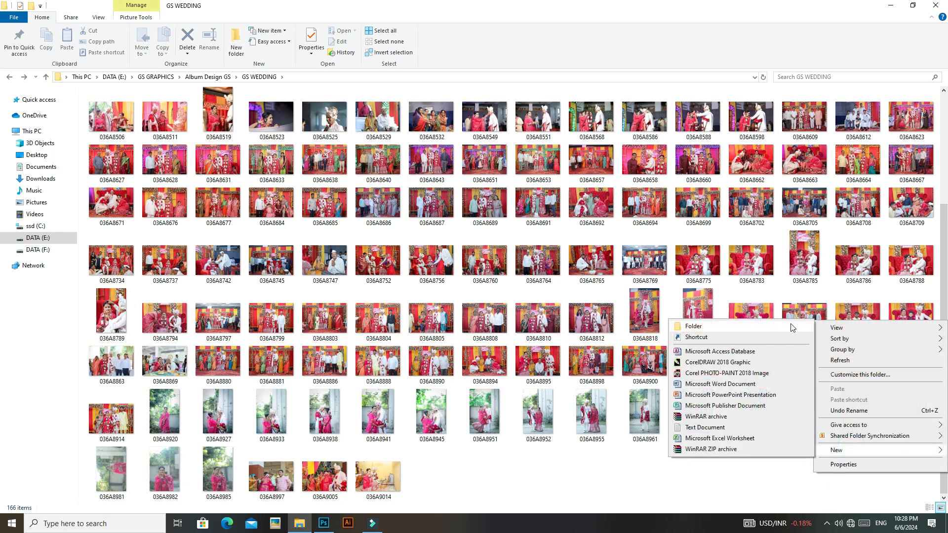
{"action": "left_click", "coordinate": [693, 326]}
{"action": "type", "text": "03"}
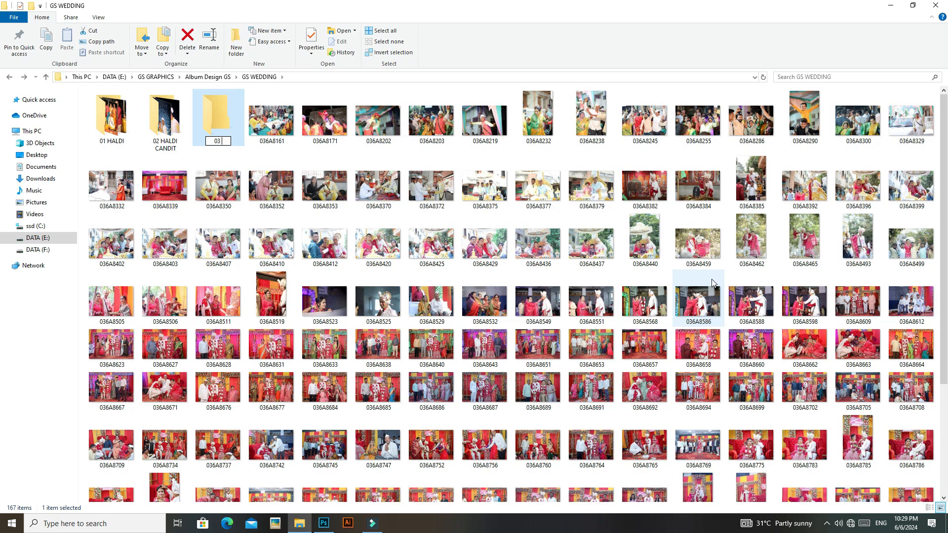
{"action": "type", "text": " HALDI DAnce"}
{"action": "key", "text": "BackSpace"}
{"action": "key", "text": "BackSpace"}
{"action": "key", "text": "BackSpace"}
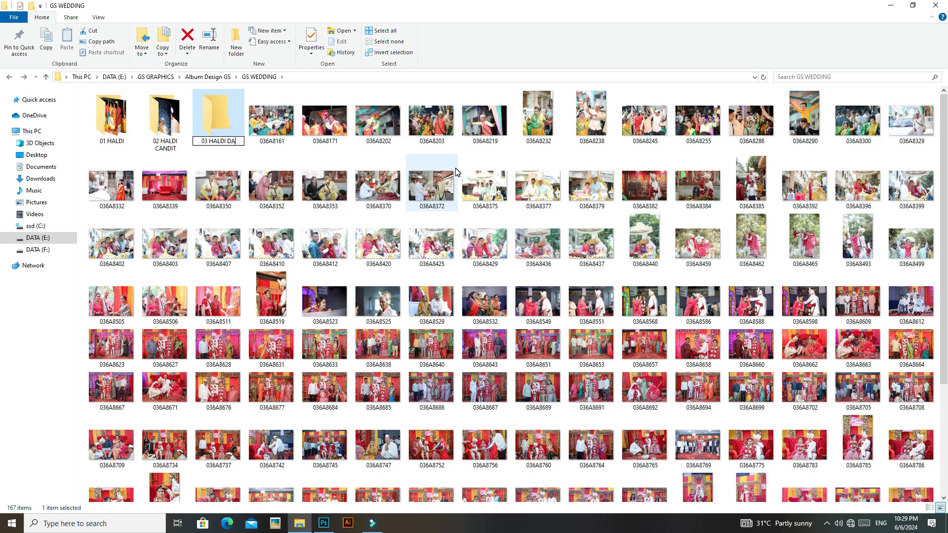
{"action": "type", "text": "NCE"}
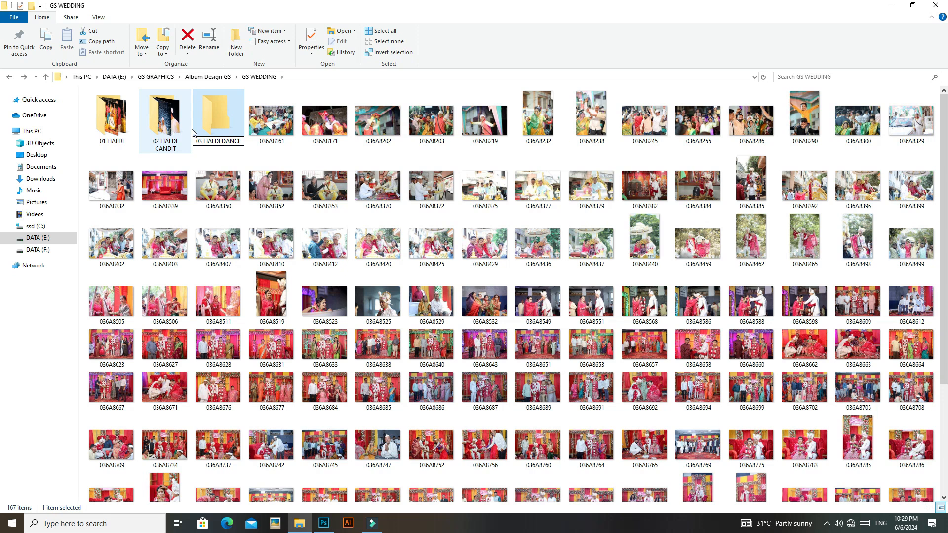
Step: Move the photos from 036A8161 through 036A8300 into the 03 HALDI DANCE folder
{"action": "left_click", "coordinate": [271, 118]}
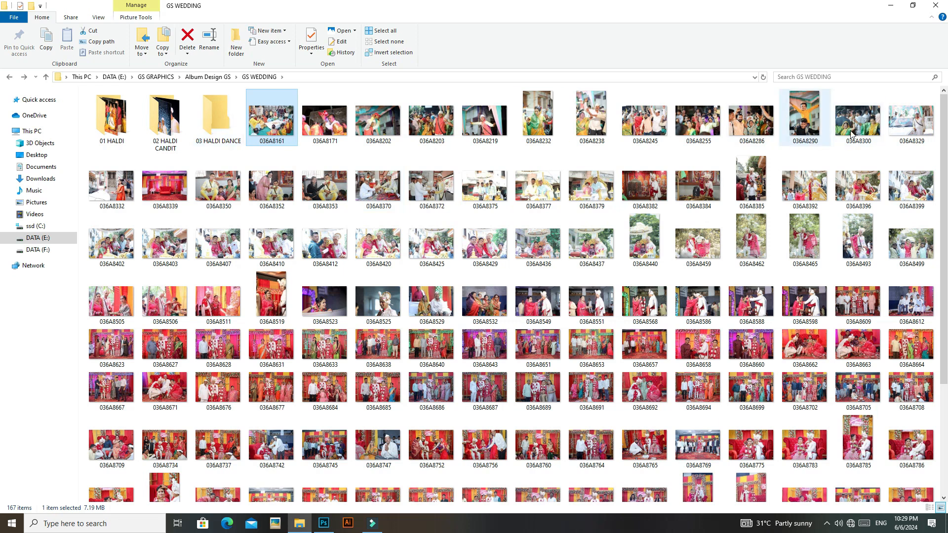
{"action": "left_click", "coordinate": [871, 128], "text": "shift"}
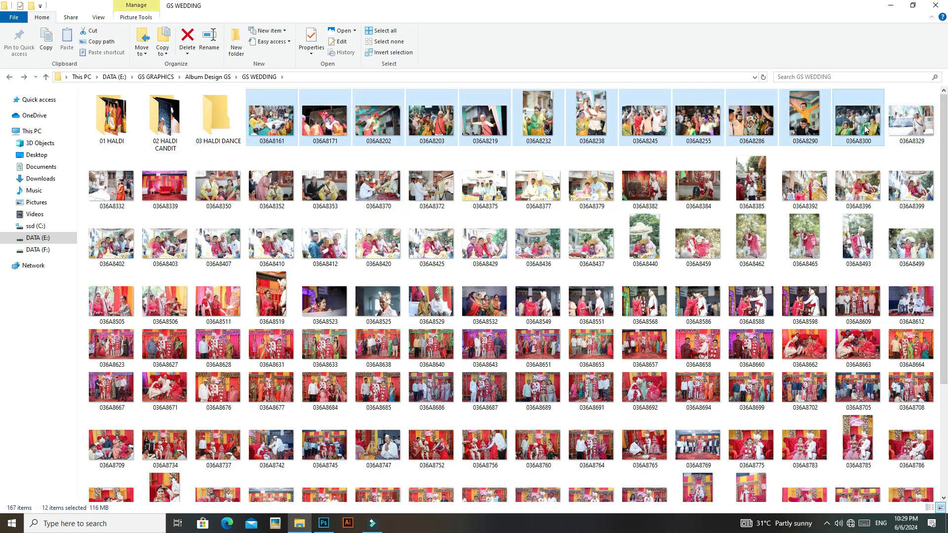
{"action": "right_click", "coordinate": [858, 121]}
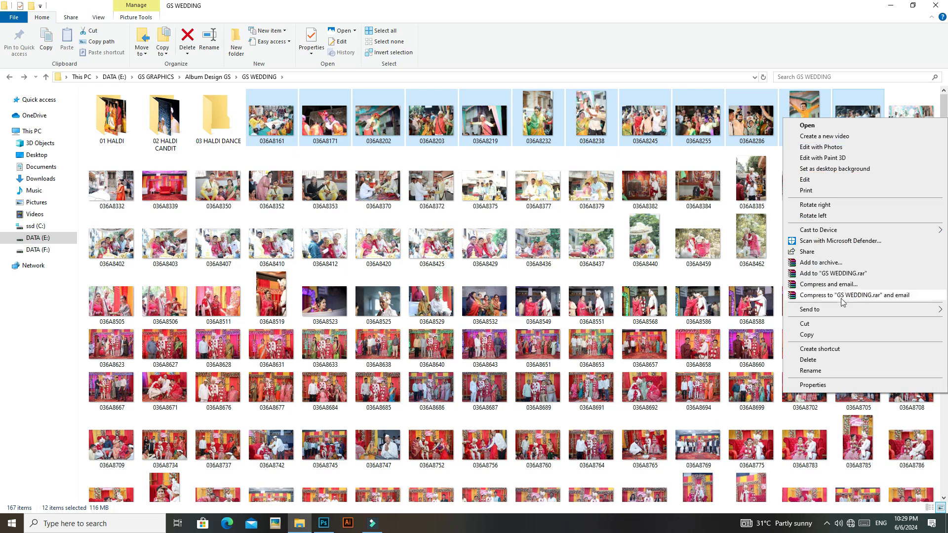
{"action": "left_click", "coordinate": [838, 325]}
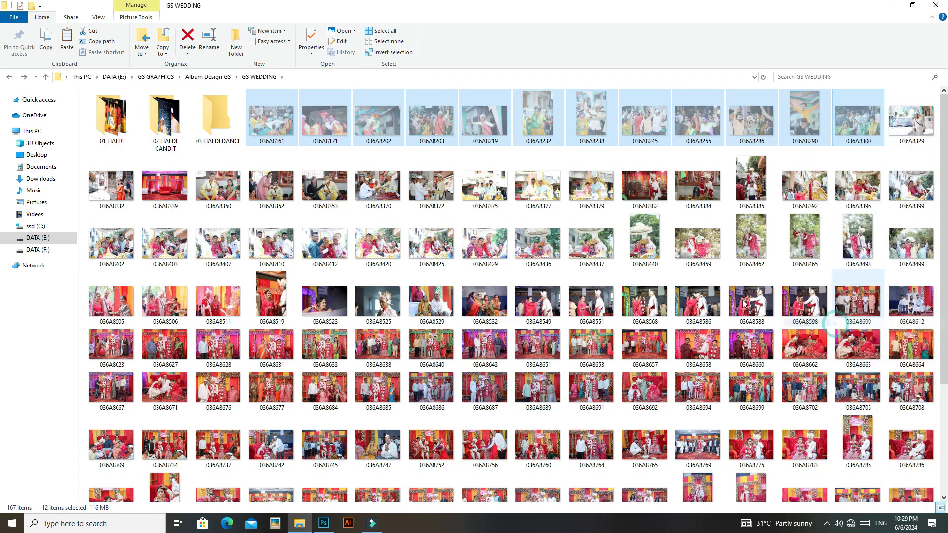
{"action": "double_click", "coordinate": [233, 131]}
{"action": "right_click", "coordinate": [275, 165]}
{"action": "left_click", "coordinate": [326, 236]}
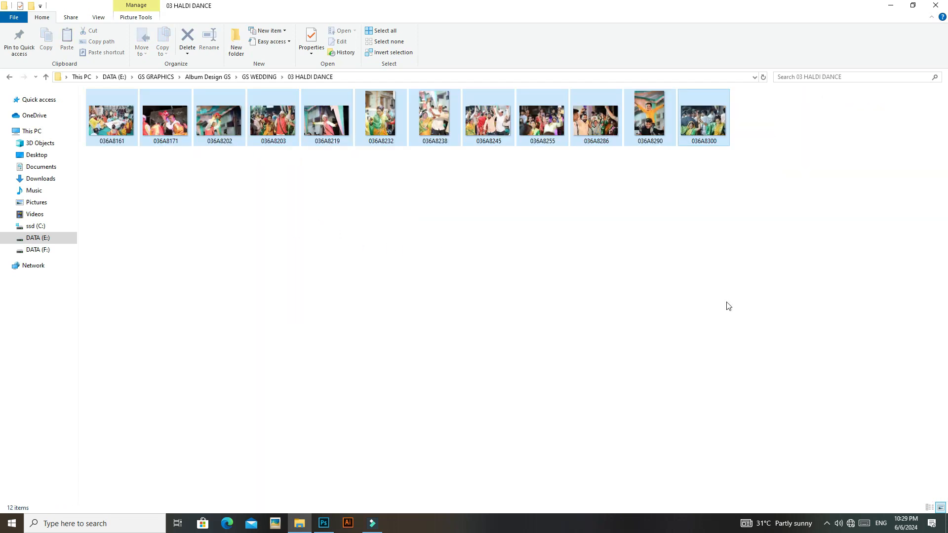
Step: Return to the GS WEDDING folder and enlarge the photo thumbnails by two size increments
{"action": "left_click", "coordinate": [11, 79]}
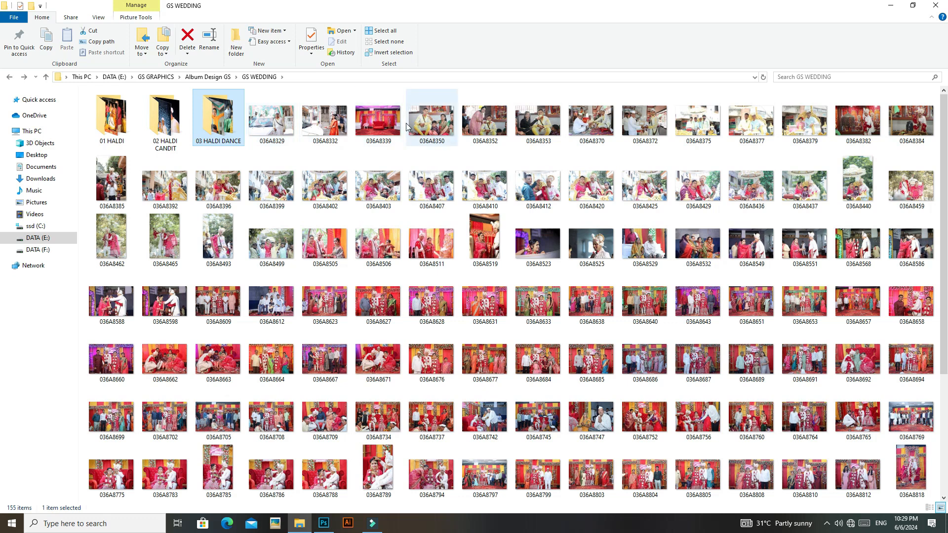
{"action": "key", "text": "alt"}
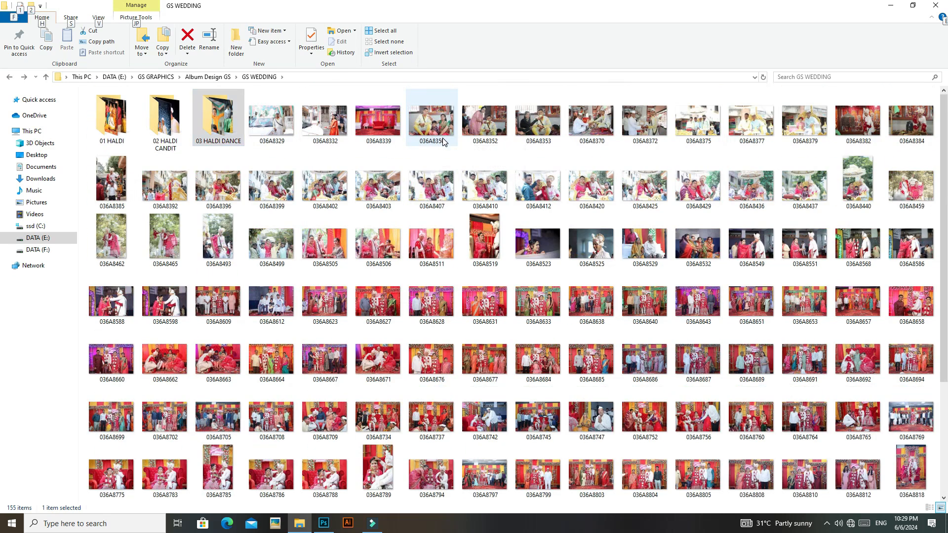
{"action": "scroll", "coordinate": [443, 141], "scroll_direction": "up", "scroll_amount": 1, "text": "ctrl"}
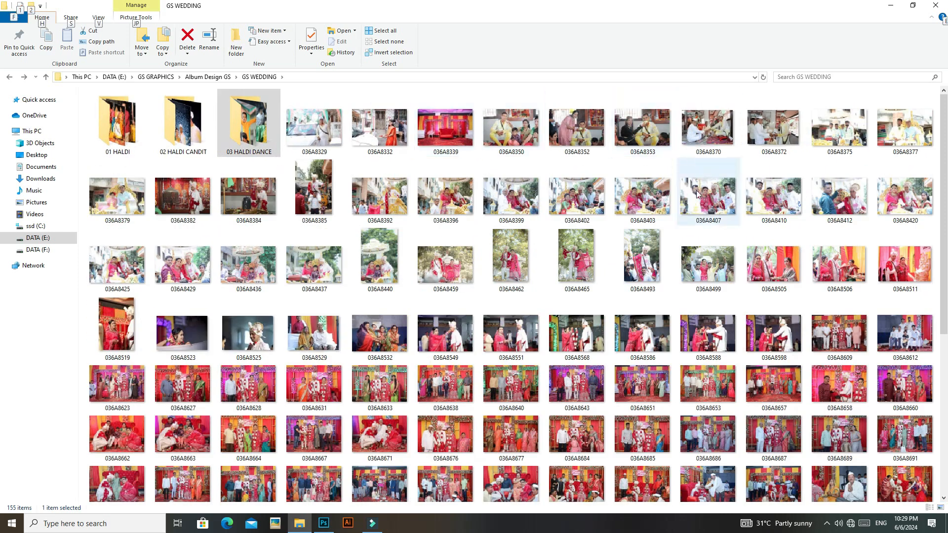
{"action": "scroll", "coordinate": [434, 157], "scroll_direction": "up", "scroll_amount": 1, "text": "ctrl"}
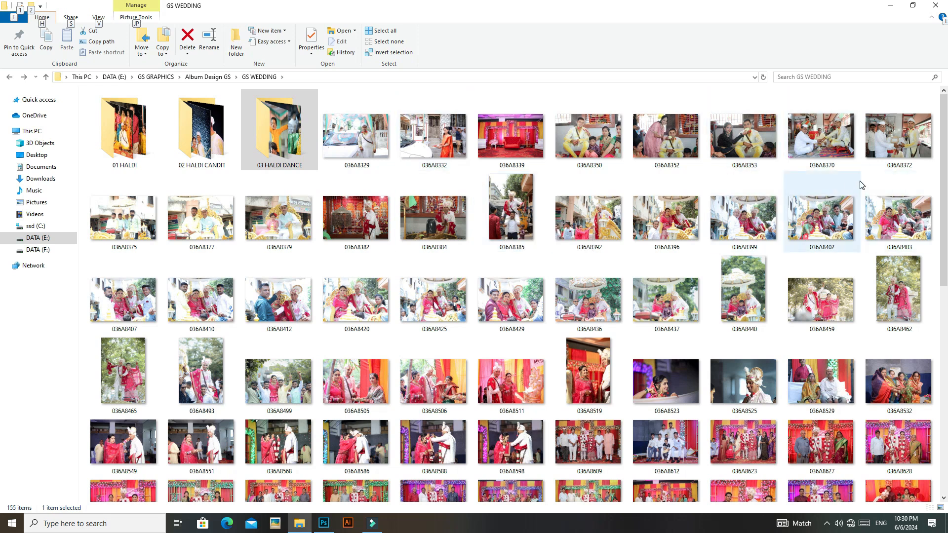
Step: Create a new folder named "04 GROM" inside the GS WEDDING folder
{"action": "left_click_drag", "start_coordinate": [943, 190], "coordinate": [936, 501]}
{"action": "right_click", "coordinate": [913, 451]}
{"action": "mouse_move", "coordinate": [869, 431]}
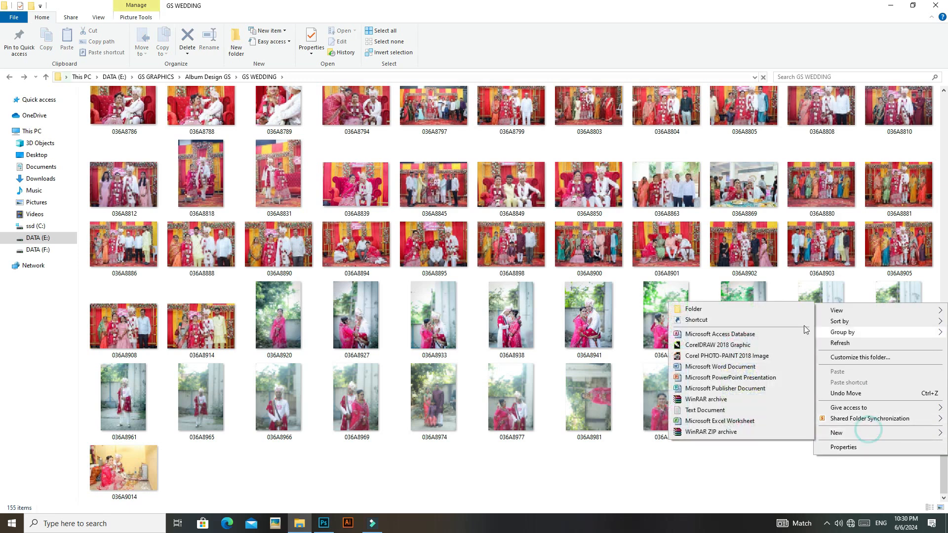
{"action": "left_click", "coordinate": [745, 307]}
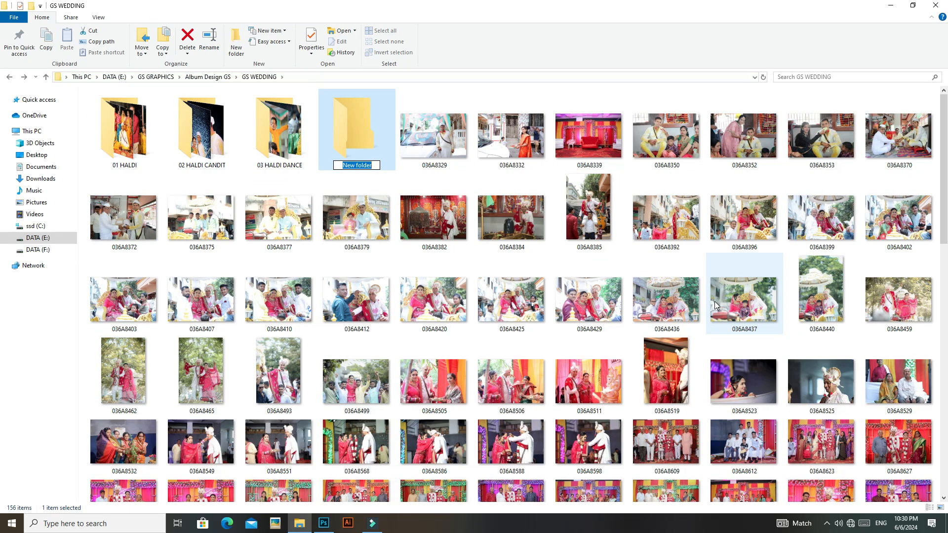
{"action": "key", "text": "BackSpace"}
{"action": "type", "text": "04 GR"}
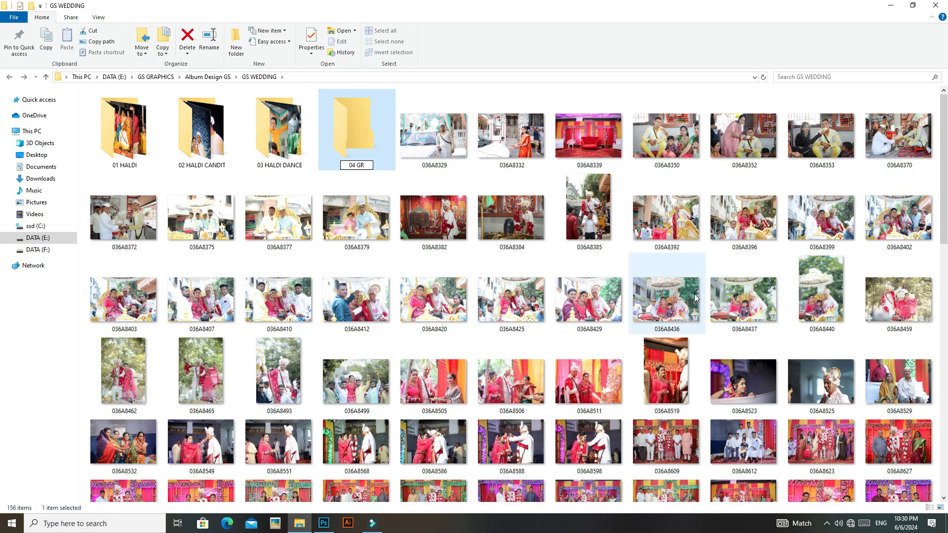
{"action": "type", "text": "OM"}
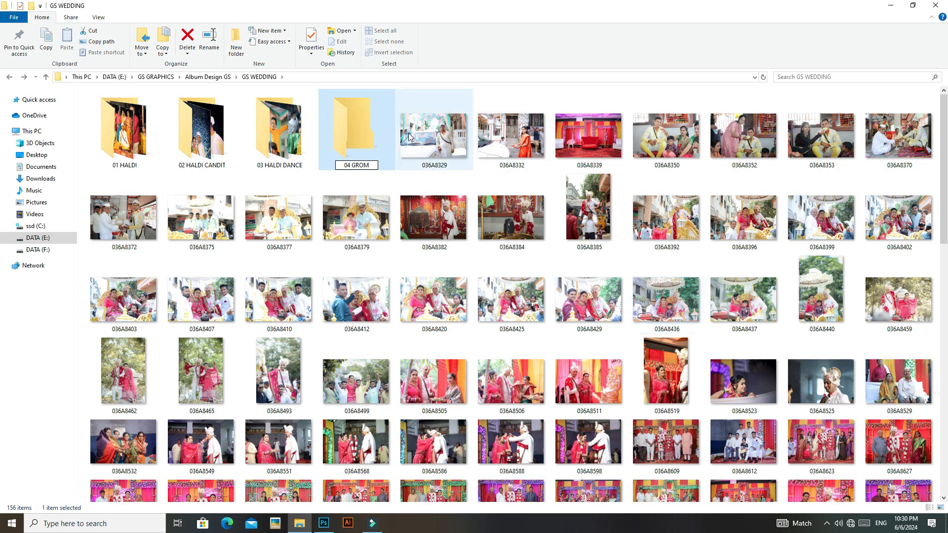
{"action": "left_click", "coordinate": [430, 140]}
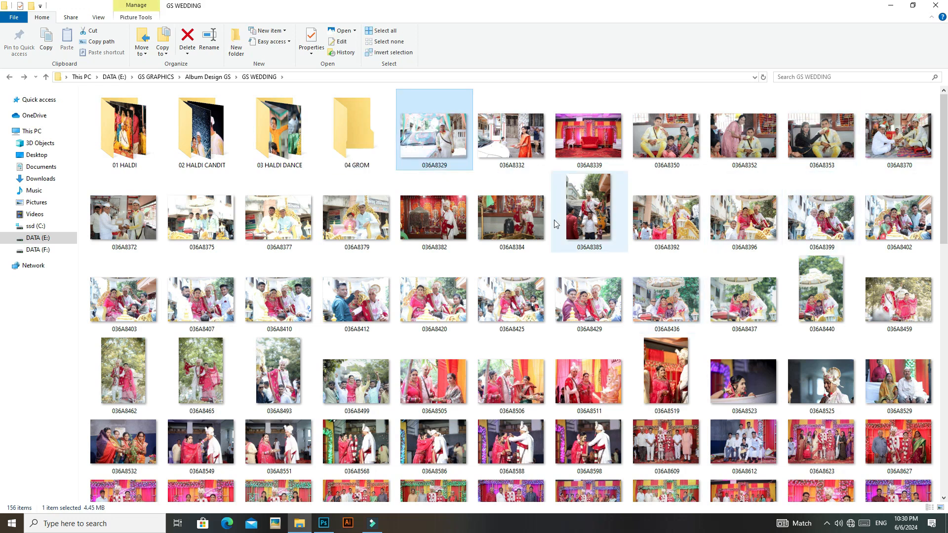
Step: Move the photos from 036A8329 through 036A8385 into the 04 GROM folder and return to GS WEDDING
{"action": "left_click", "coordinate": [580, 225], "text": "shift"}
{"action": "right_click", "coordinate": [580, 225]}
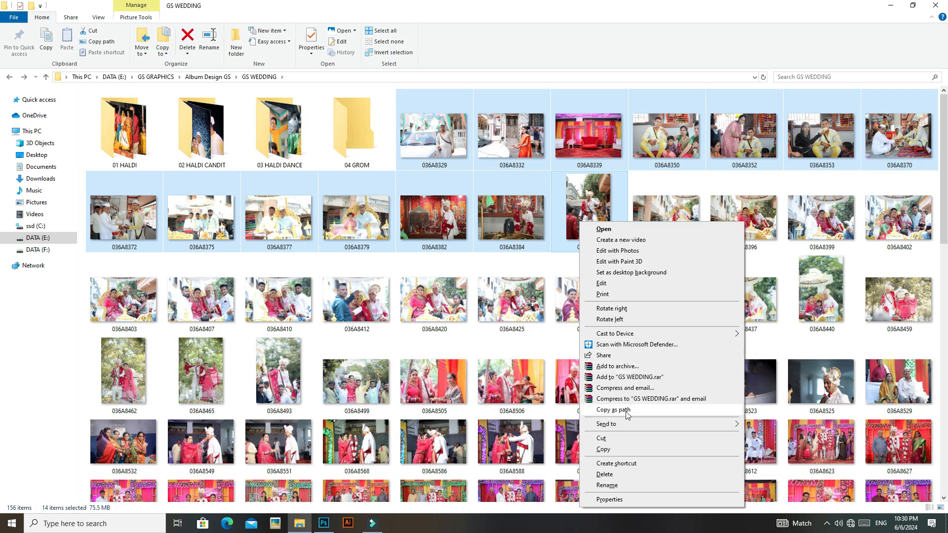
{"action": "left_click", "coordinate": [628, 440]}
{"action": "double_click", "coordinate": [369, 135]}
{"action": "right_click", "coordinate": [374, 159]}
{"action": "left_click", "coordinate": [399, 223]}
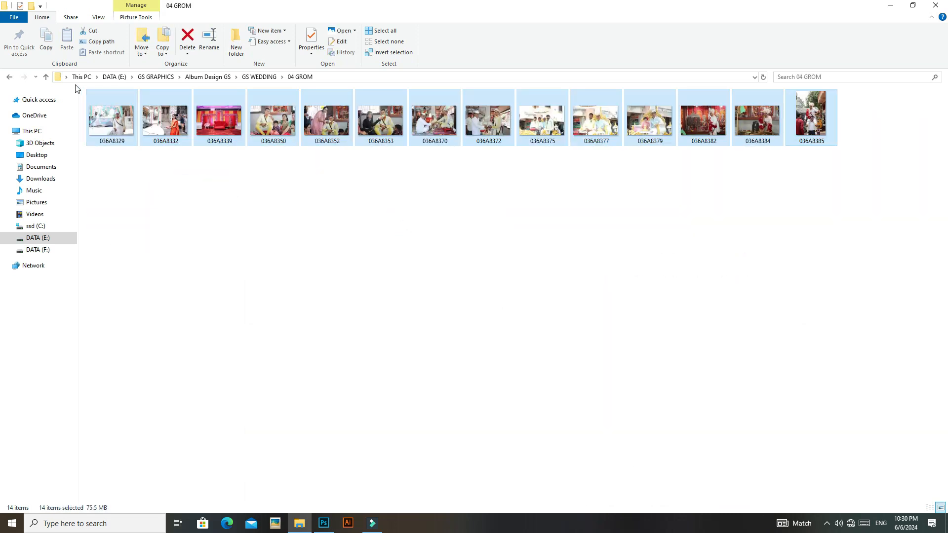
{"action": "left_click", "coordinate": [10, 77]}
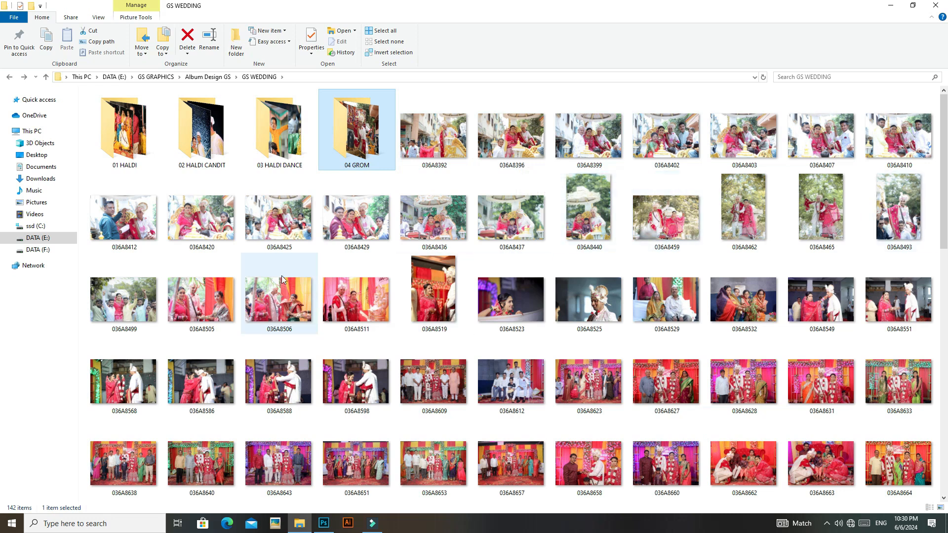
Step: Create a new folder named "05 COPLE ENTRI" inside the GS WEDDING folder
{"action": "left_click_drag", "start_coordinate": [946, 197], "coordinate": [946, 442]}
{"action": "left_click", "coordinate": [900, 450]}
{"action": "right_click", "coordinate": [899, 451]}
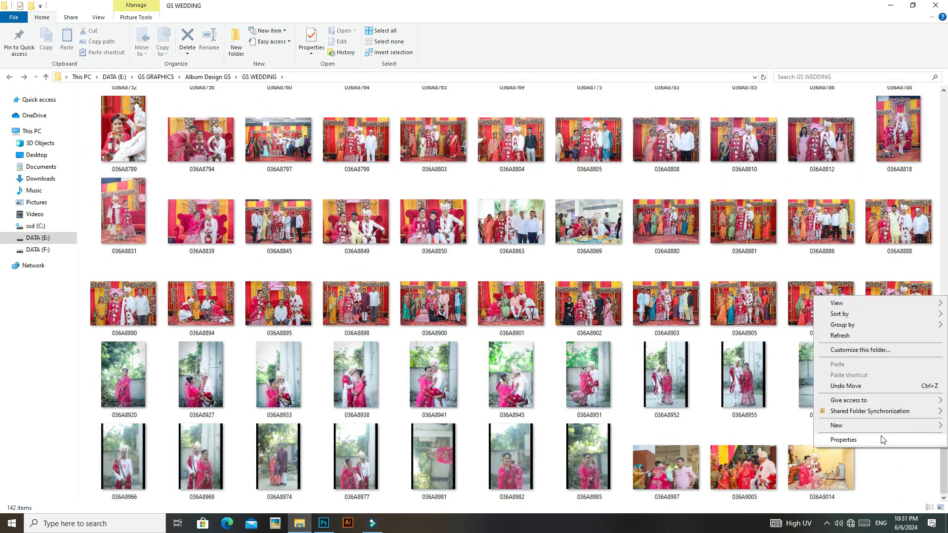
{"action": "mouse_move", "coordinate": [833, 423]}
{"action": "left_click", "coordinate": [703, 302]}
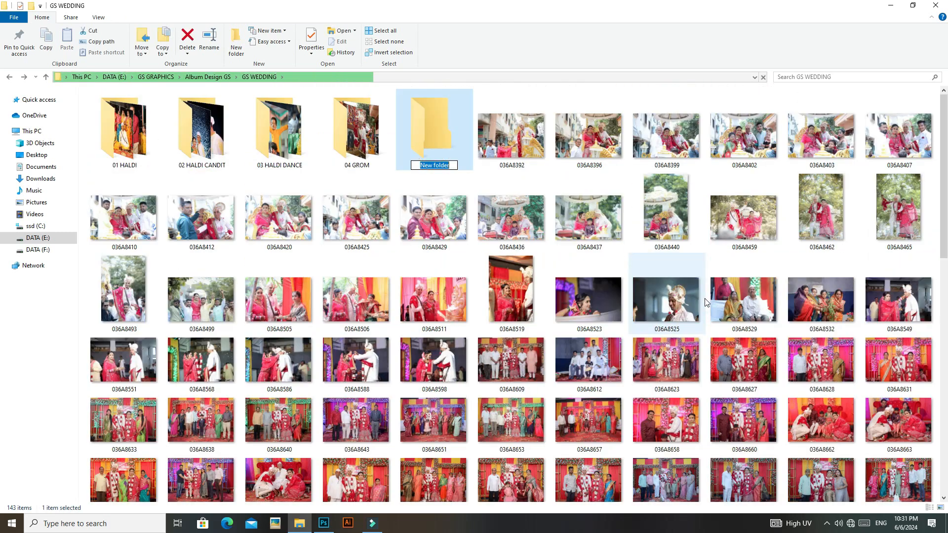
{"action": "key", "text": "BackSpace"}
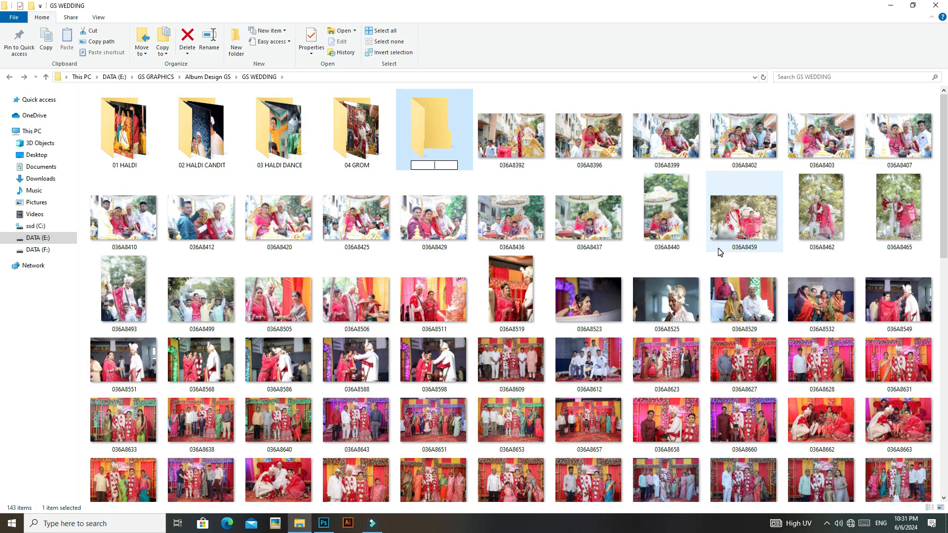
{"action": "type", "text": "05"}
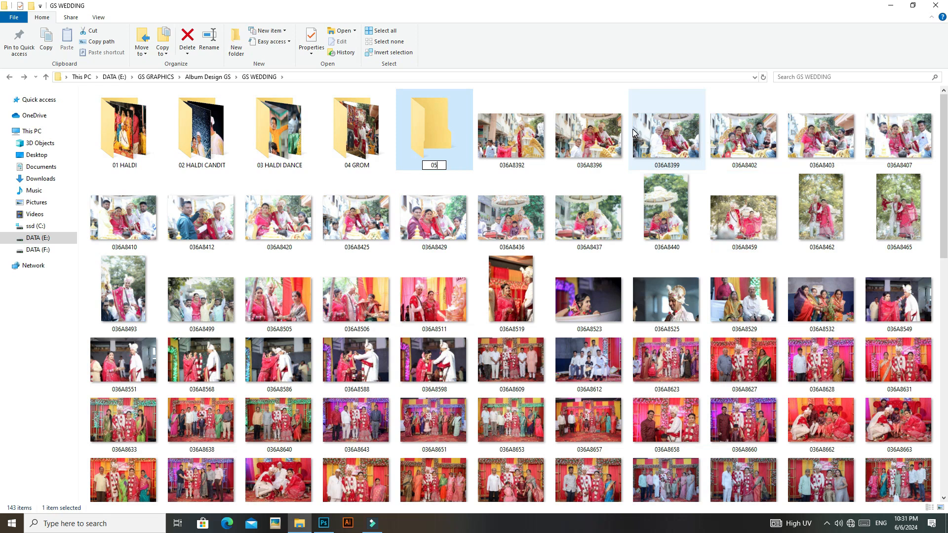
{"action": "type", "text": " CP"}
{"action": "type", "text": "P"}
{"action": "key", "text": "BackSpace"}
{"action": "type", "text": "LE ENTRI"}
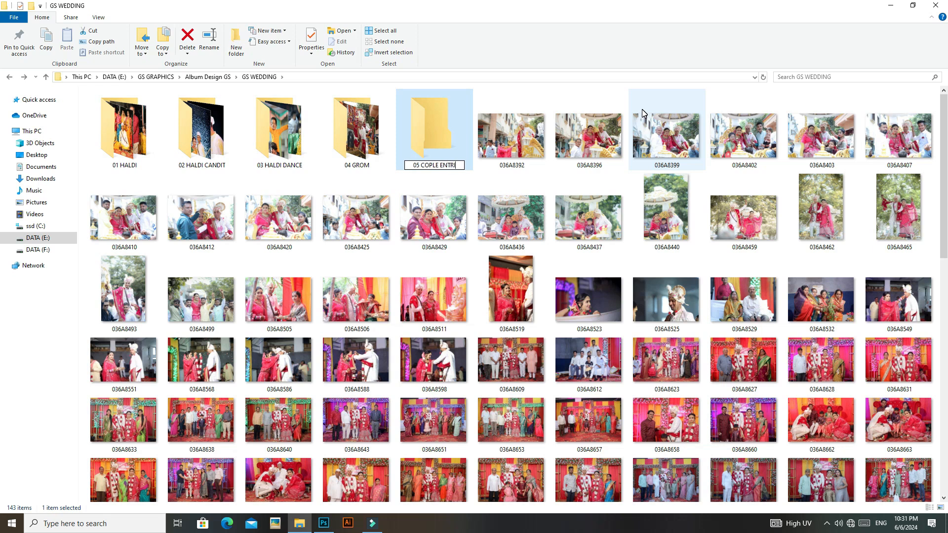
{"action": "key", "text": "Return"}
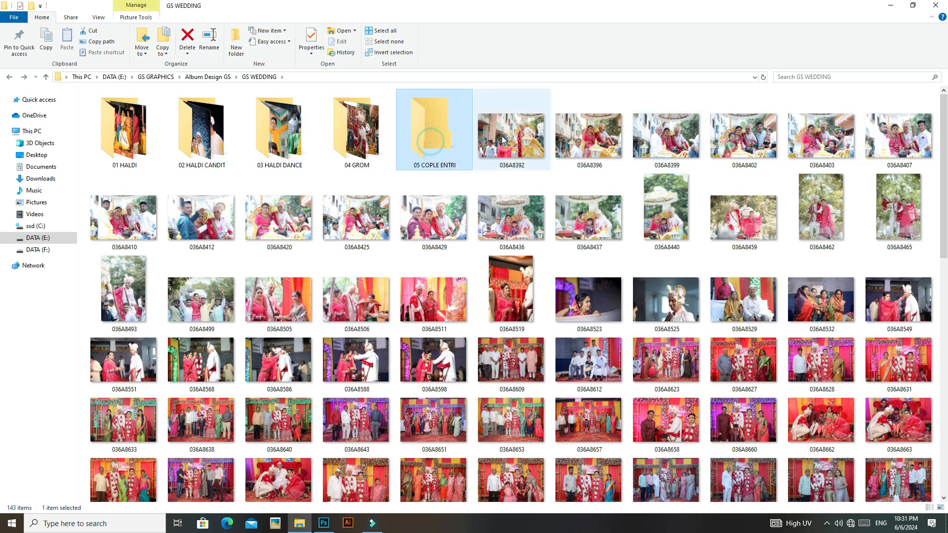
Step: Move the photos from 036A8392 through 036A8440 into the 05 COPLE ENTRI folder and return to GS WEDDING
{"action": "left_click", "coordinate": [528, 153]}
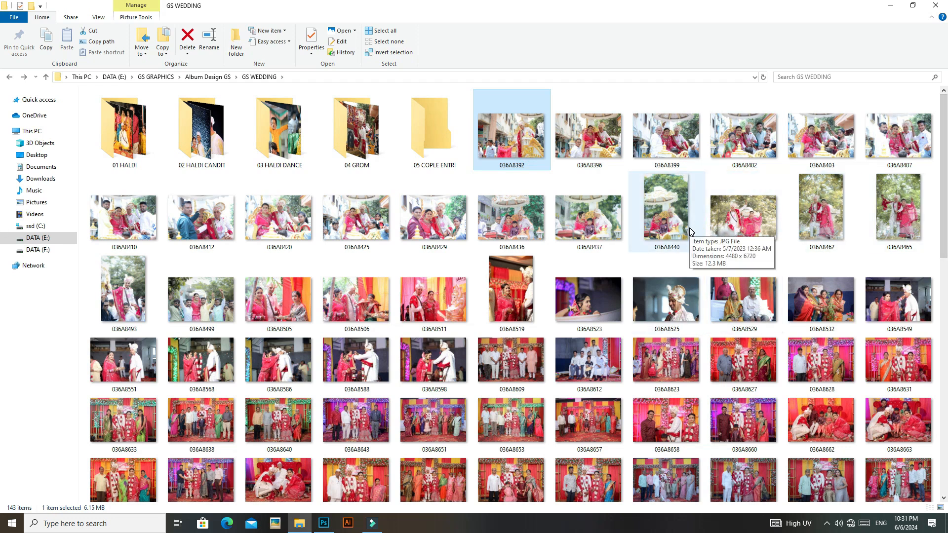
{"action": "left_click", "coordinate": [592, 224], "text": "shift"}
{"action": "left_click", "coordinate": [644, 229], "text": "shift"}
{"action": "right_click", "coordinate": [651, 220]}
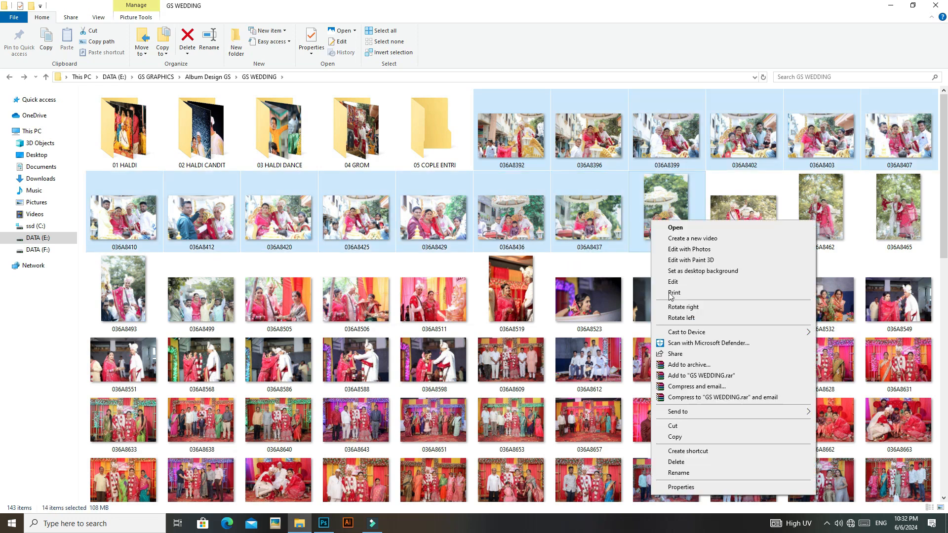
{"action": "left_click", "coordinate": [685, 426]}
{"action": "double_click", "coordinate": [463, 167]}
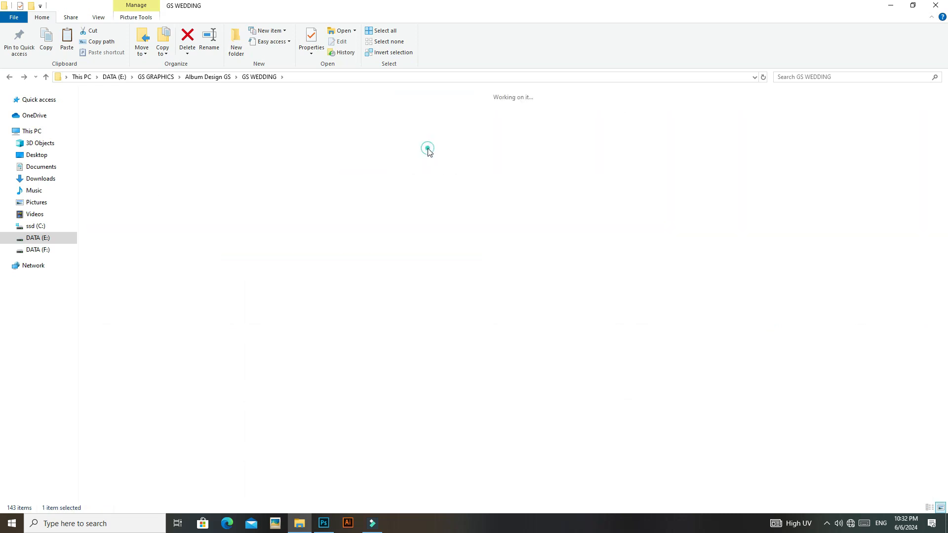
{"action": "right_click", "coordinate": [463, 168]}
{"action": "left_click", "coordinate": [486, 232]}
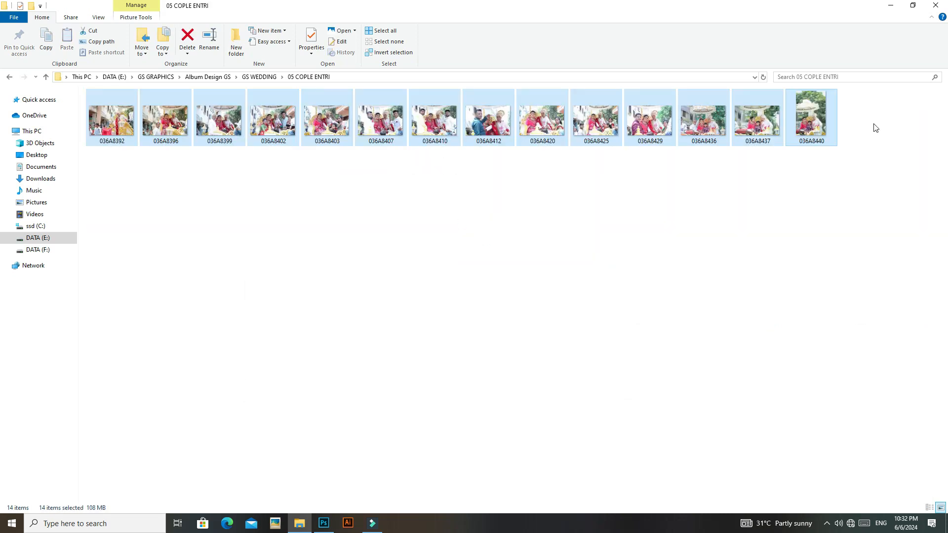
{"action": "left_click", "coordinate": [9, 77]}
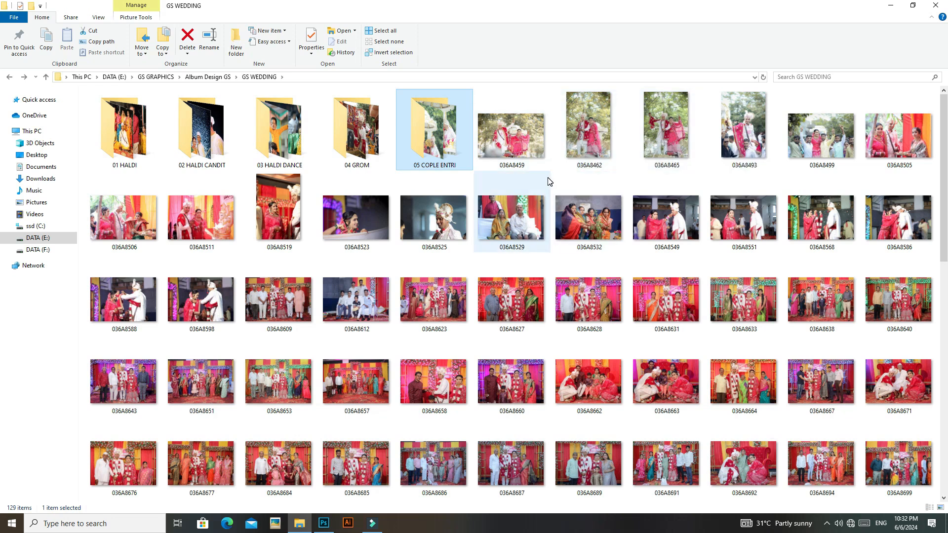
Step: Create a new folder named "06 ENTRI" inside the GS WEDDING folder
{"action": "scroll", "coordinate": [864, 345], "scroll_direction": "down", "scroll_amount": 10}
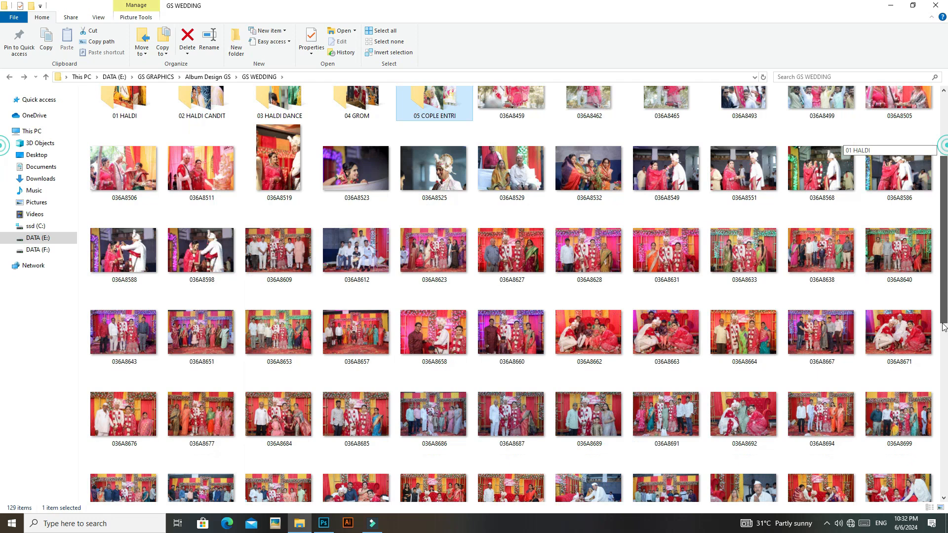
{"action": "right_click", "coordinate": [838, 459]}
{"action": "mouse_move", "coordinate": [836, 435]}
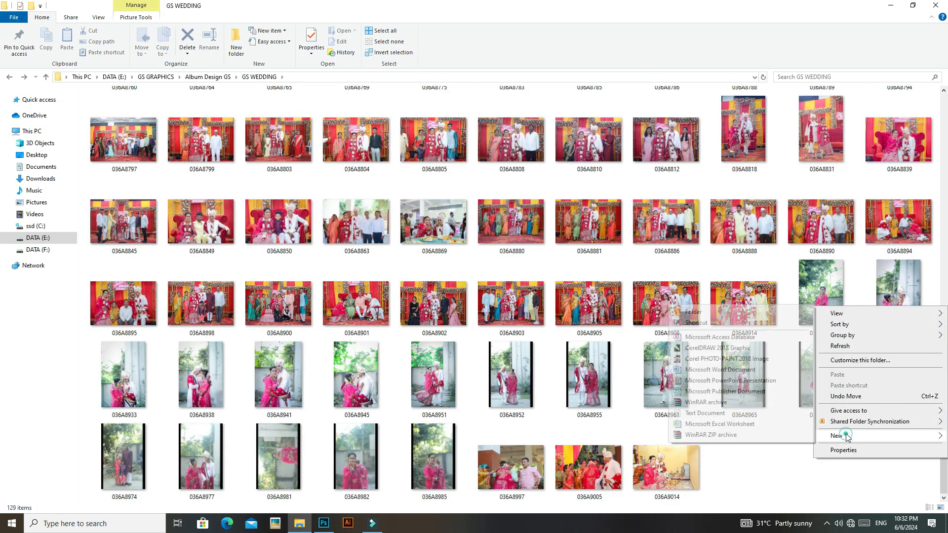
{"action": "left_click", "coordinate": [731, 310]}
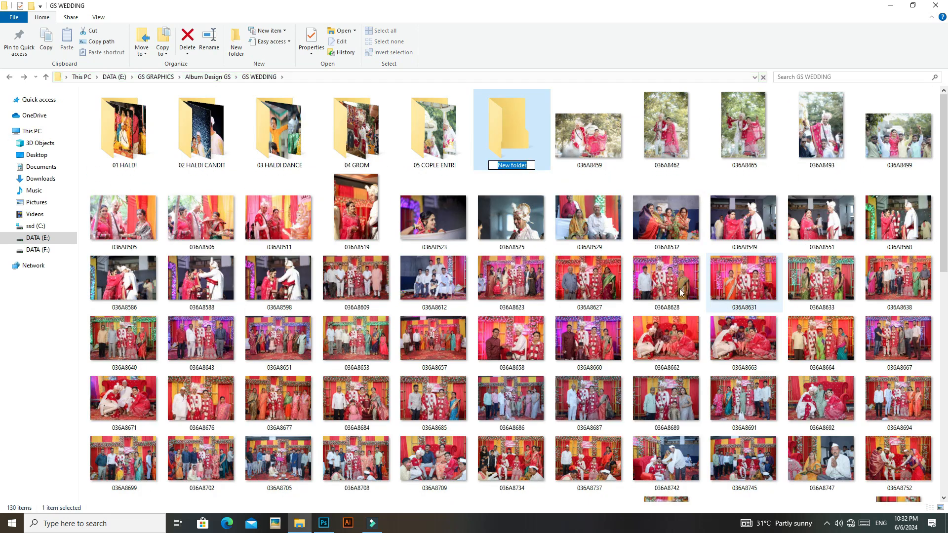
{"action": "key", "text": "BackSpace"}
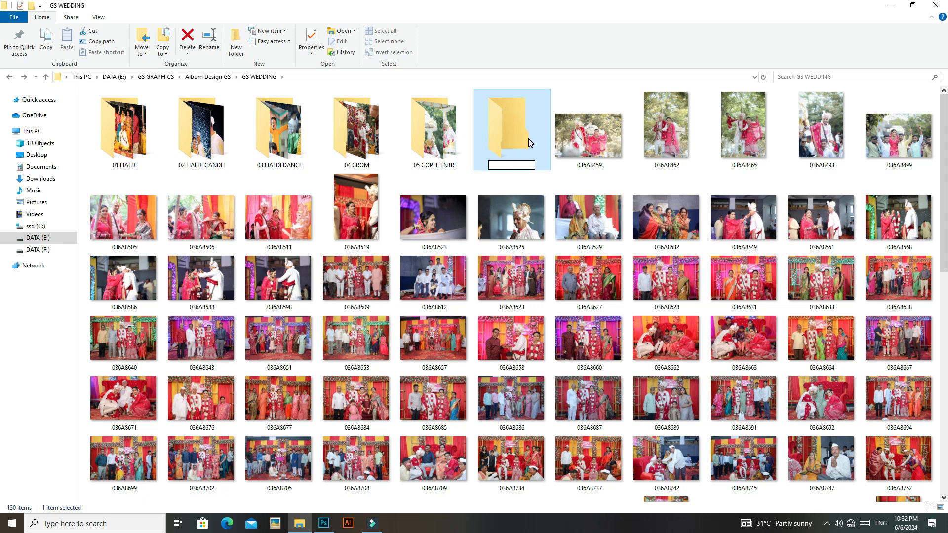
{"action": "type", "text": "E"}
{"action": "type", "text": "06 E"}
{"action": "type", "text": "NTRI"}
Step: Move photos 036A8459, 036A8462 and 036A8465 into the 06 ENTRI folder, display them as large thumbnails, and return to GS WEDDING
{"action": "left_click", "coordinate": [582, 143]}
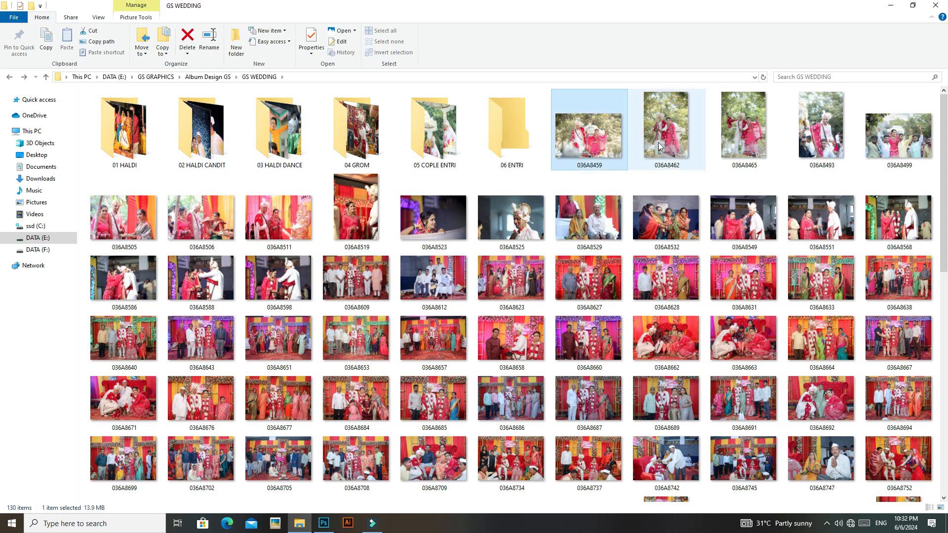
{"action": "left_click", "coordinate": [723, 140], "text": "shift"}
{"action": "right_click", "coordinate": [733, 129]}
{"action": "left_click", "coordinate": [753, 340]}
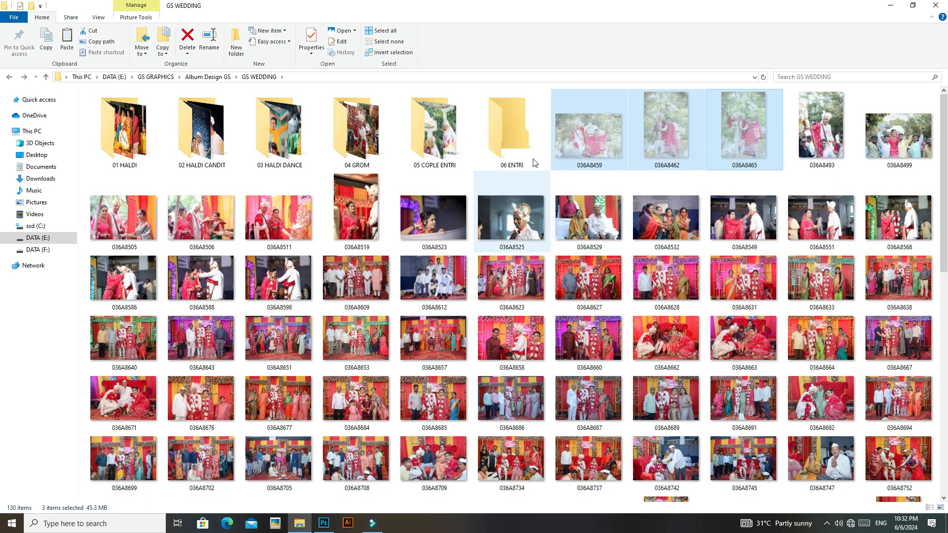
{"action": "double_click", "coordinate": [511, 128]}
{"action": "right_click", "coordinate": [554, 185]}
{"action": "left_click", "coordinate": [582, 252]}
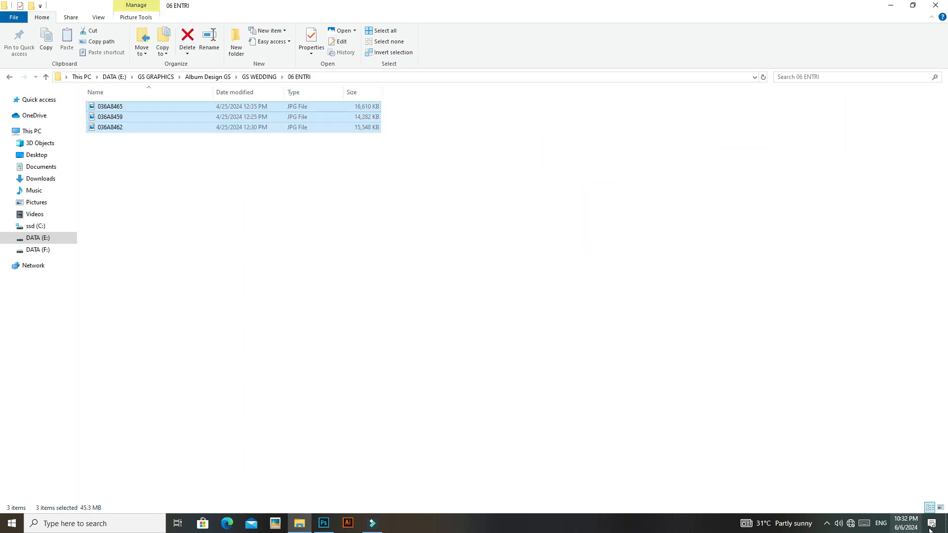
{"action": "left_click", "coordinate": [940, 507]}
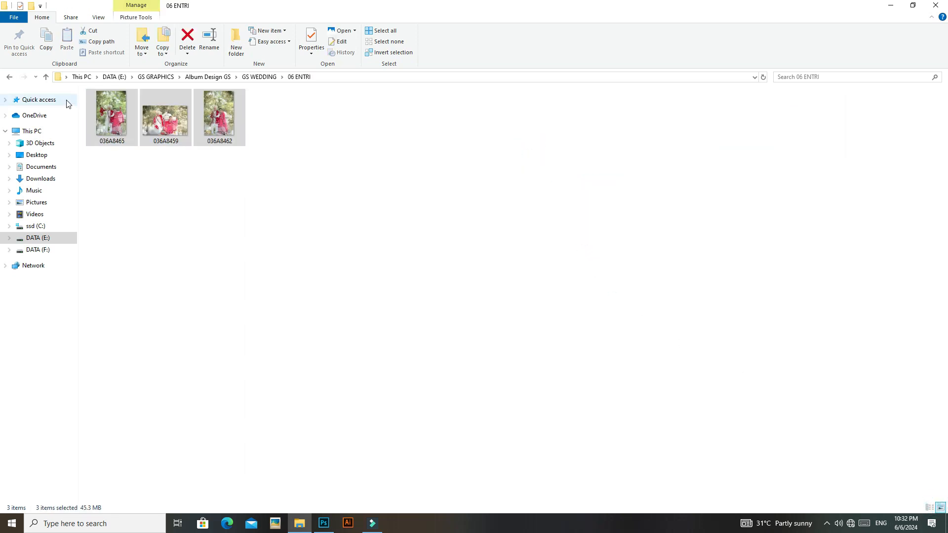
{"action": "left_click", "coordinate": [9, 76]}
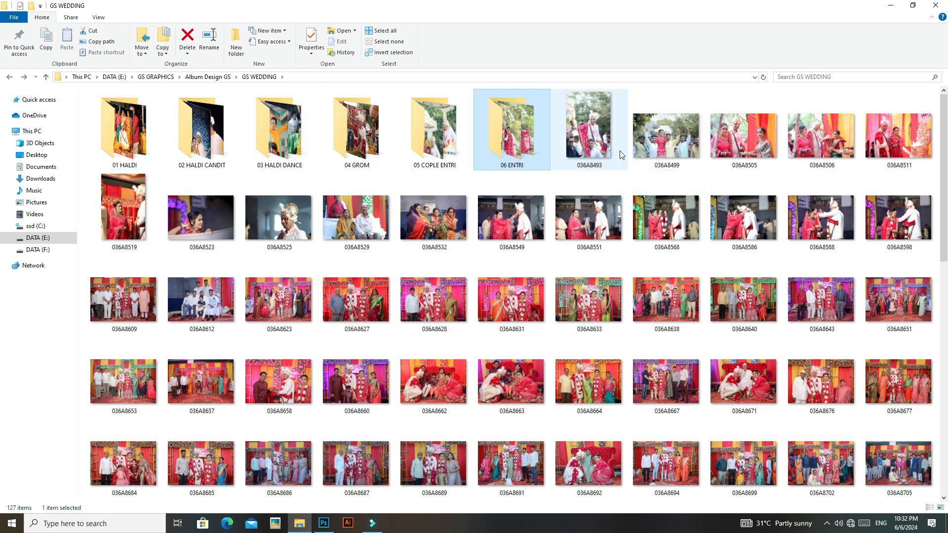
Step: Move photos 036A8493 and 036A8499 into the 05 COPLE ENTRI folder and return to GS WEDDING
{"action": "left_click", "coordinate": [607, 146]}
{"action": "left_click", "coordinate": [665, 138], "text": "shift"}
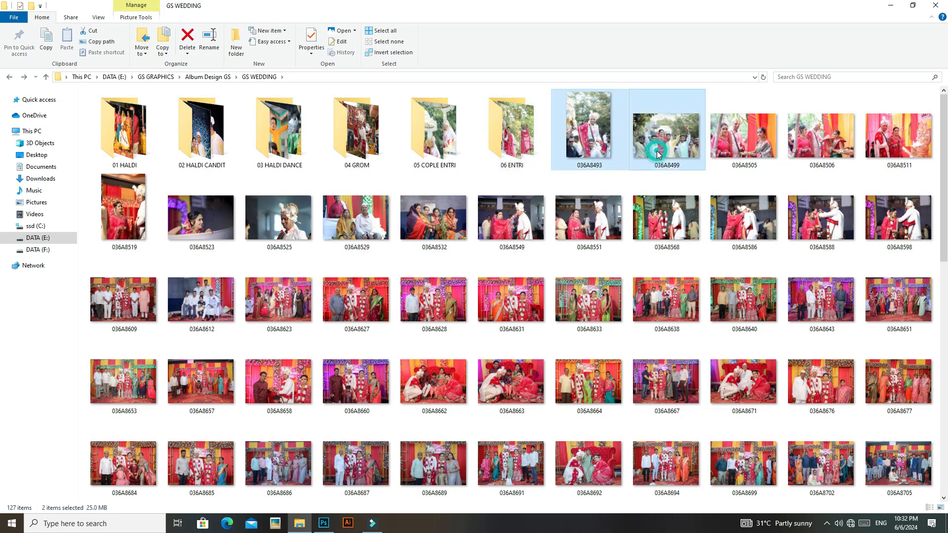
{"action": "right_click", "coordinate": [659, 143]}
{"action": "left_click", "coordinate": [676, 362]}
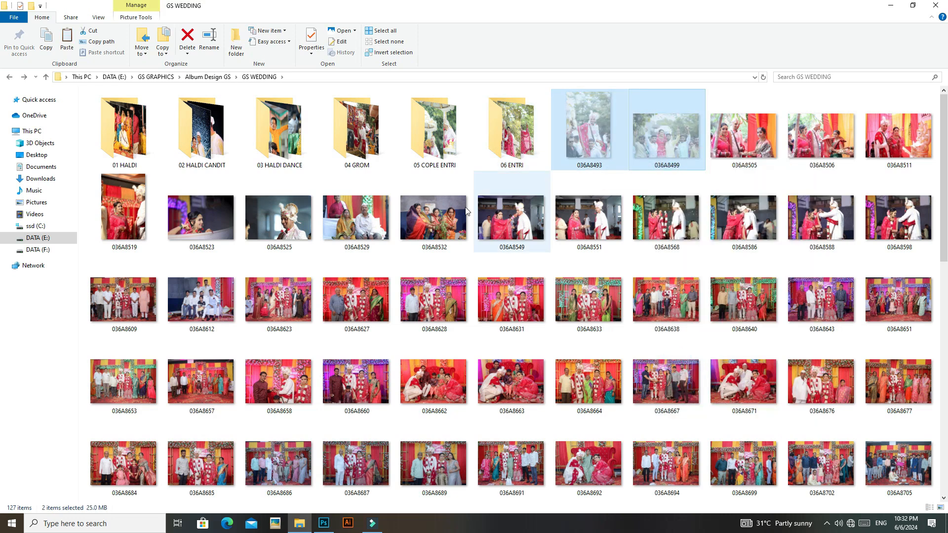
{"action": "double_click", "coordinate": [433, 148]}
{"action": "right_click", "coordinate": [457, 189]}
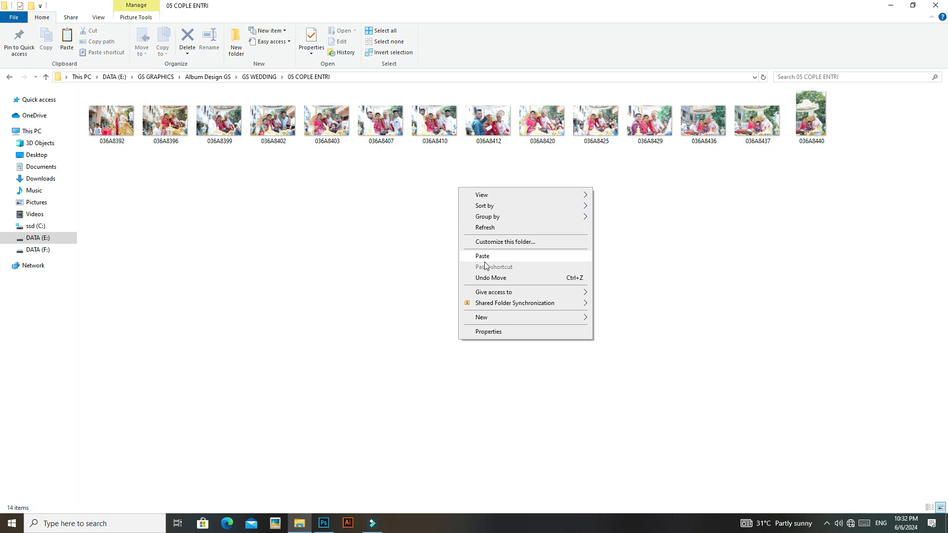
{"action": "left_click", "coordinate": [481, 252]}
{"action": "left_click", "coordinate": [11, 77]}
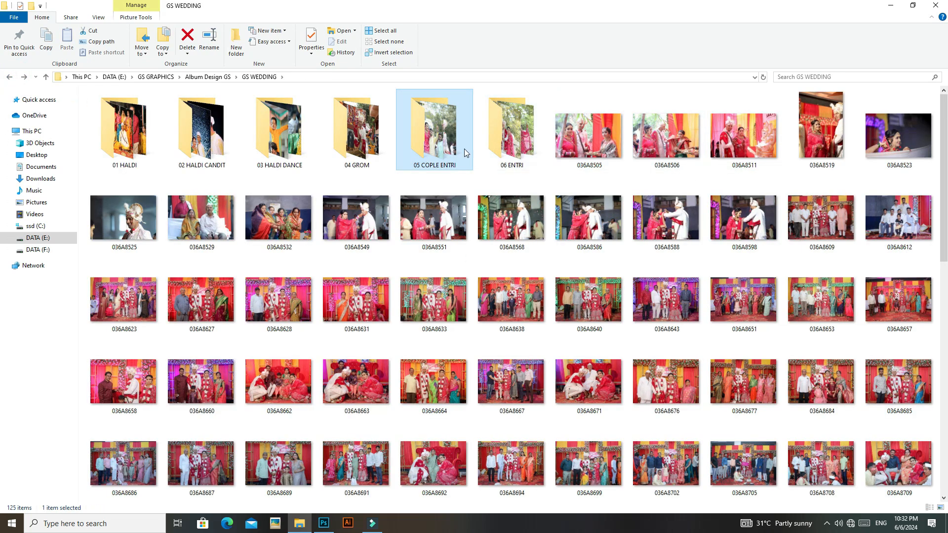
Step: Create a new folder named "07 WEDDING" inside the GS WEDDING folder
{"action": "mouse_move", "coordinate": [611, 158]}
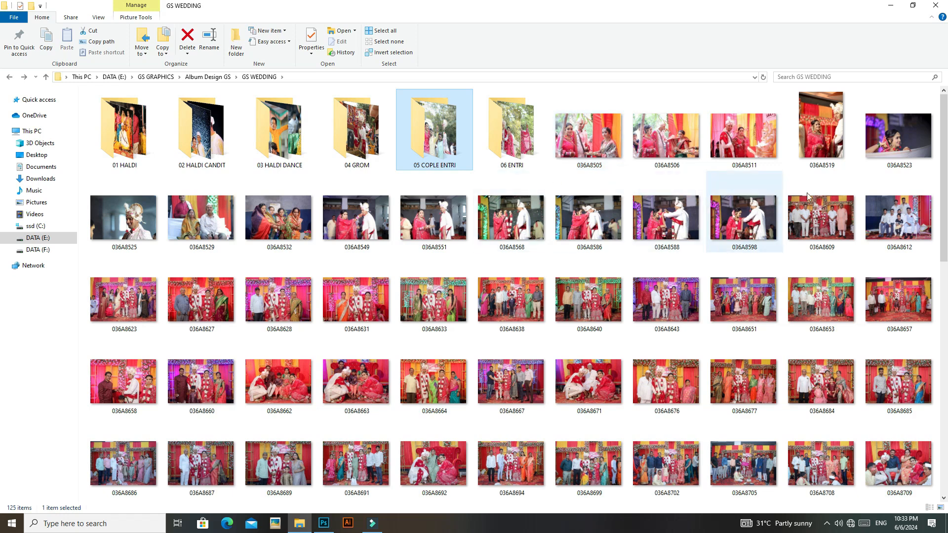
{"action": "left_click_drag", "start_coordinate": [943, 227], "coordinate": [943, 467]}
{"action": "right_click", "coordinate": [814, 458]}
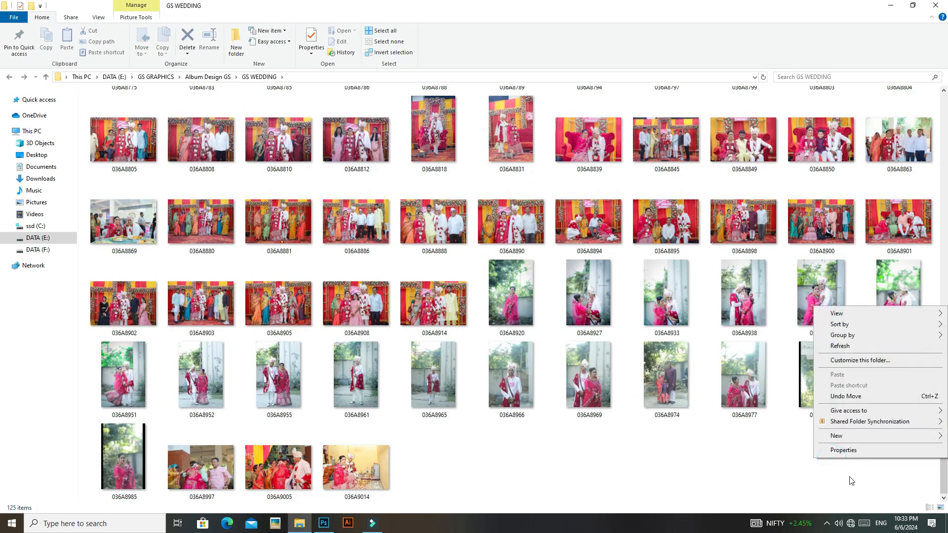
{"action": "mouse_move", "coordinate": [837, 439]}
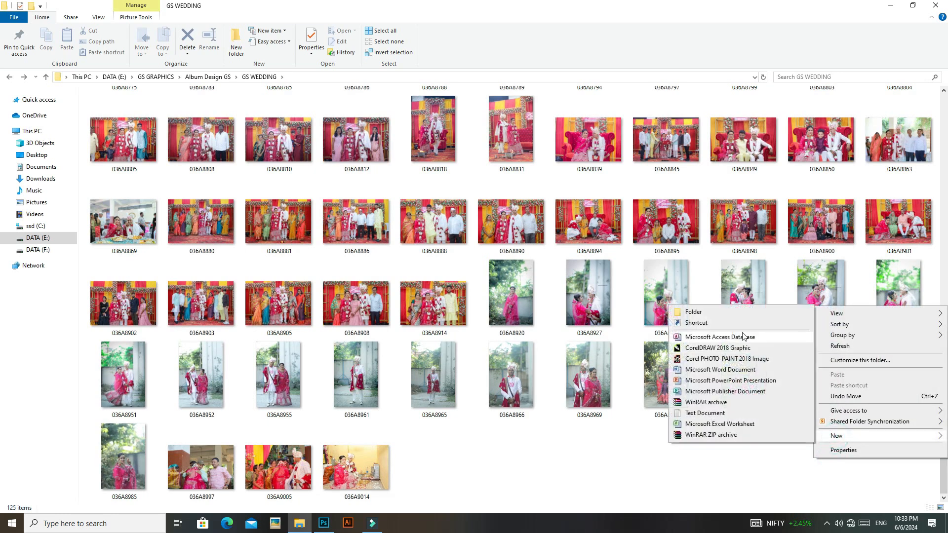
{"action": "left_click", "coordinate": [722, 315]}
{"action": "type", "text": "0"}
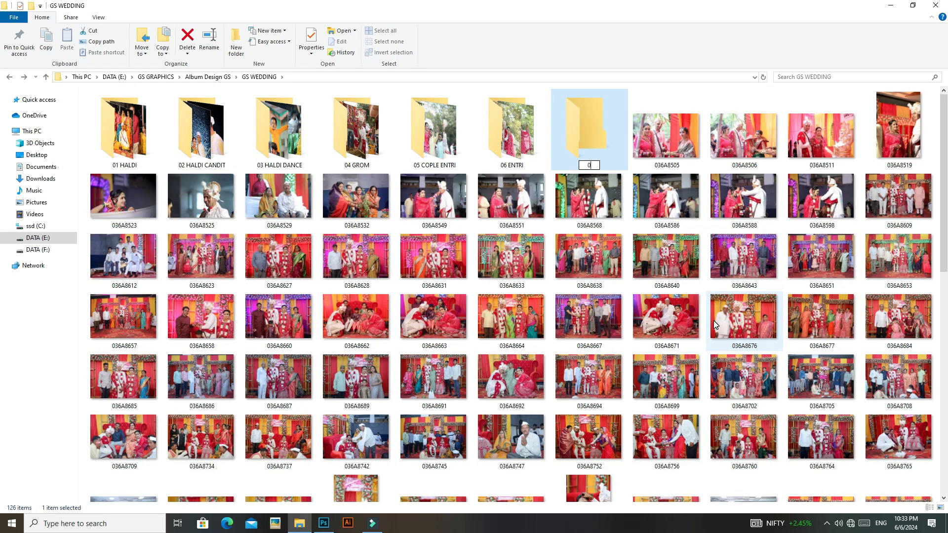
{"action": "type", "text": "7 WEDDI"}
{"action": "type", "text": "NG"}
{"action": "left_click", "coordinate": [637, 106]}
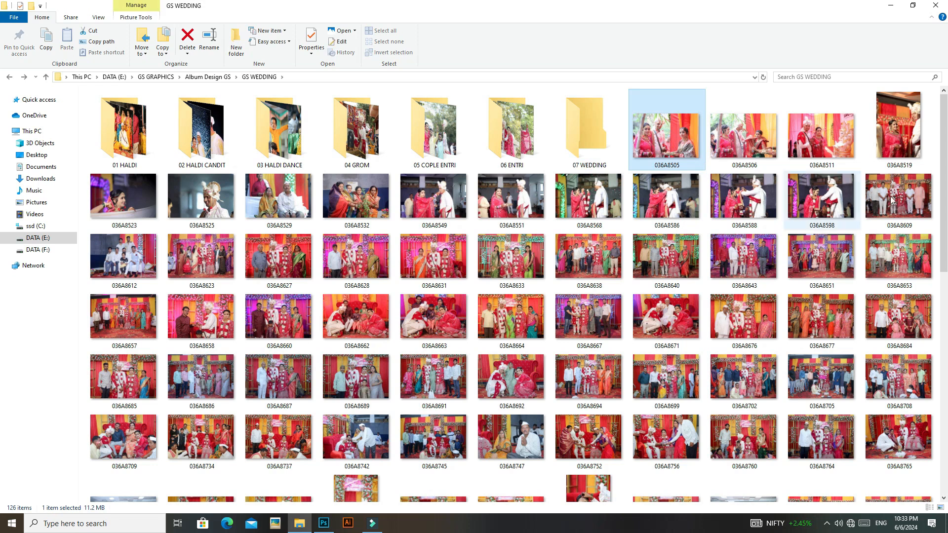
{"action": "left_click_drag", "start_coordinate": [943, 206], "coordinate": [945, 389]}
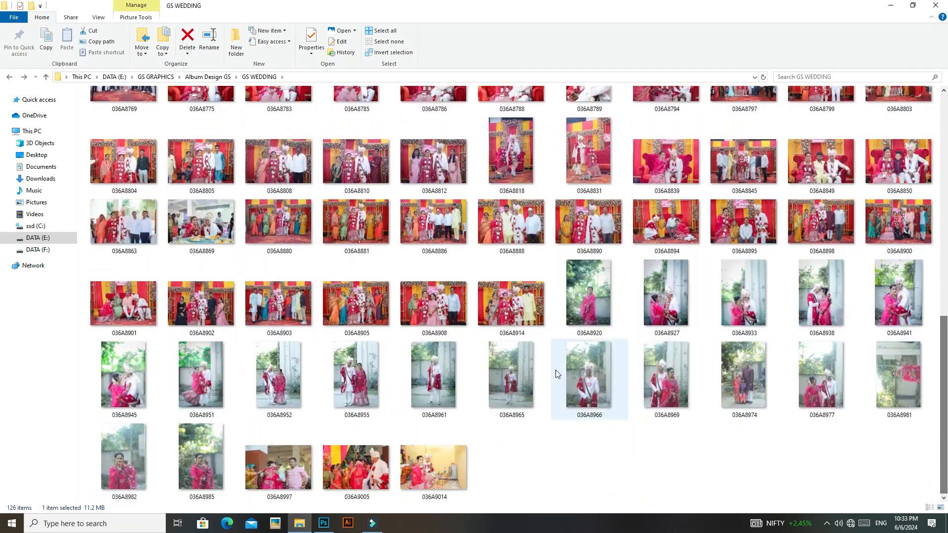
{"action": "left_click", "coordinate": [511, 308], "text": "shift"}
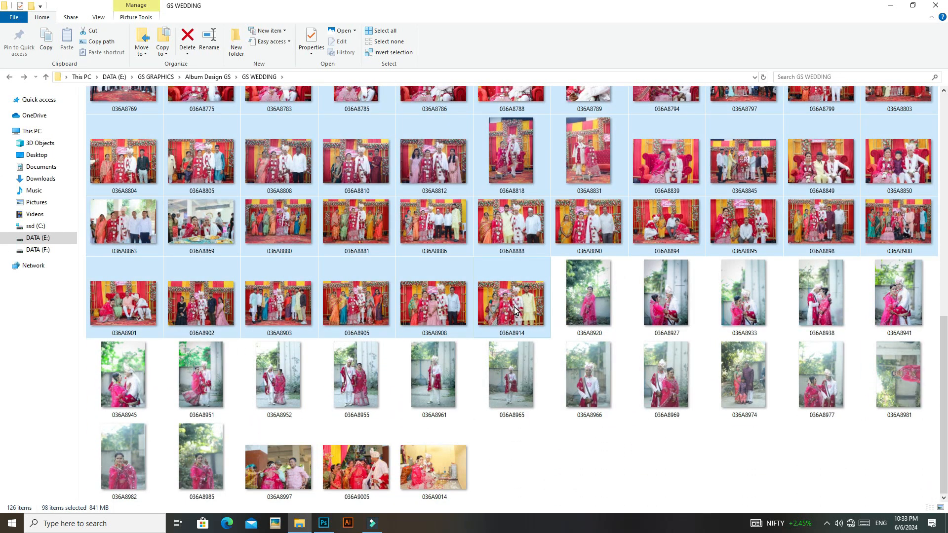
{"action": "right_click", "coordinate": [506, 291]}
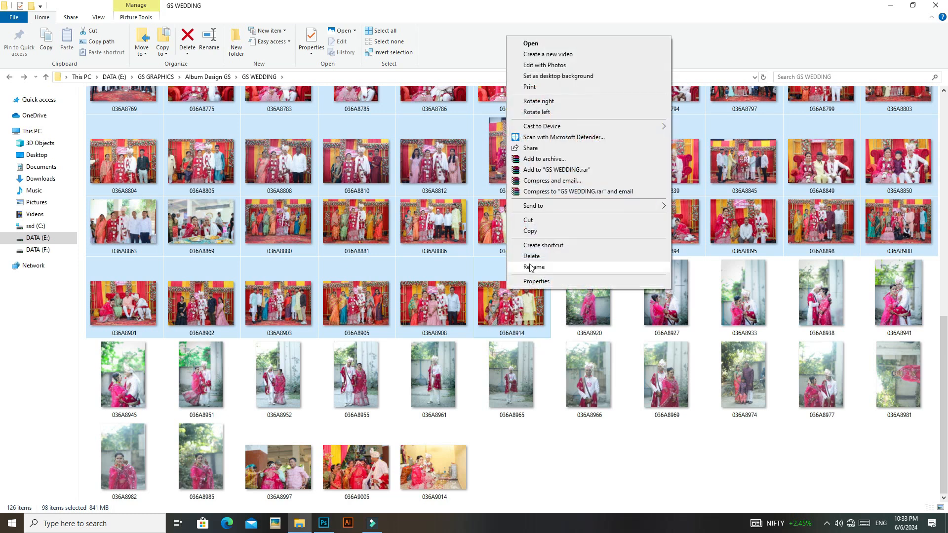
{"action": "left_click", "coordinate": [937, 192]}
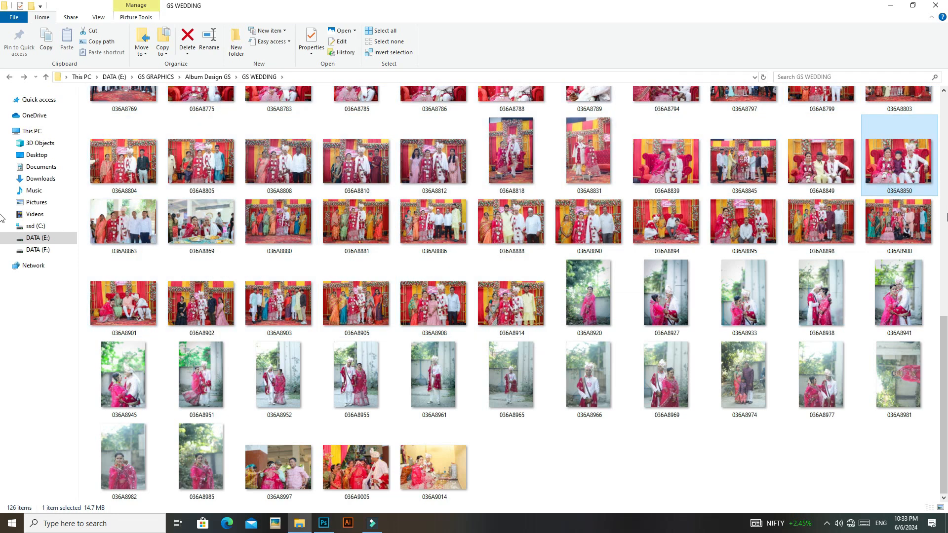
{"action": "scroll", "coordinate": [945, 217], "scroll_direction": "up", "scroll_amount": 3}
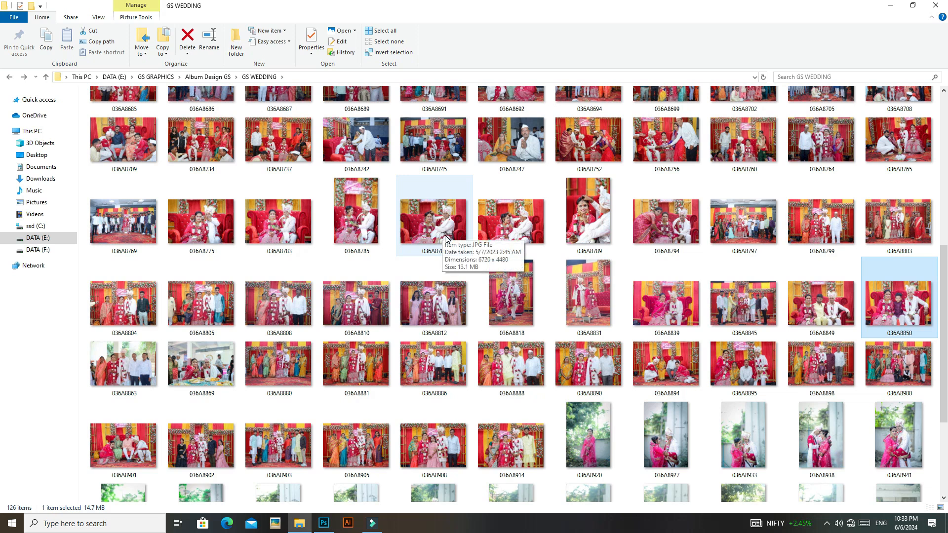
{"action": "scroll", "coordinate": [606, 303], "scroll_direction": "up", "scroll_amount": 2}
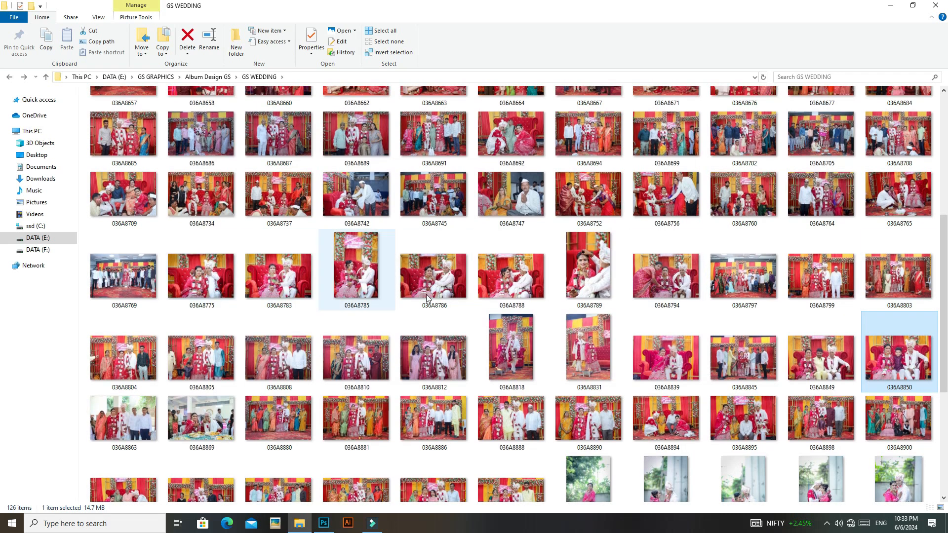
Step: Move photos 036A8505 through 036A8914 from GS WEDDING into the 07 WEDDING folder and display them as large thumbnails
{"action": "left_click_drag", "start_coordinate": [943, 285], "coordinate": [2, 148]}
{"action": "left_click_drag", "start_coordinate": [944, 148], "coordinate": [672, 346]}
{"action": "left_click", "coordinate": [500, 316], "text": "shift"}
{"action": "right_click", "coordinate": [499, 322]}
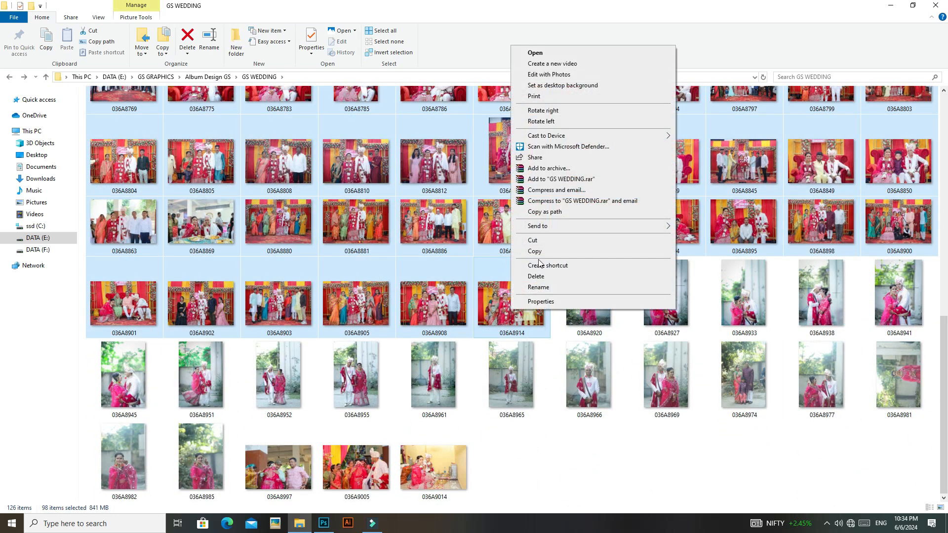
{"action": "left_click", "coordinate": [549, 242]}
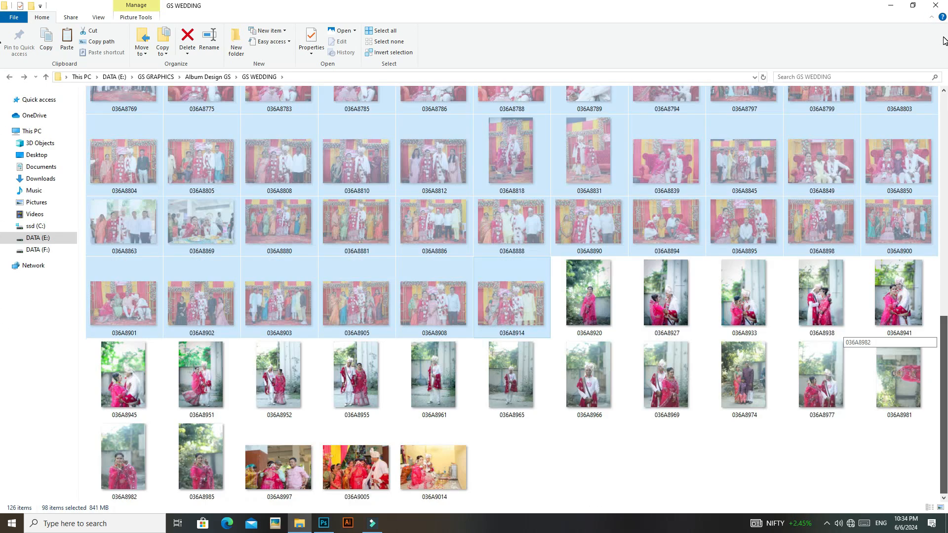
{"action": "left_click_drag", "start_coordinate": [943, 326], "coordinate": [943, 146]}
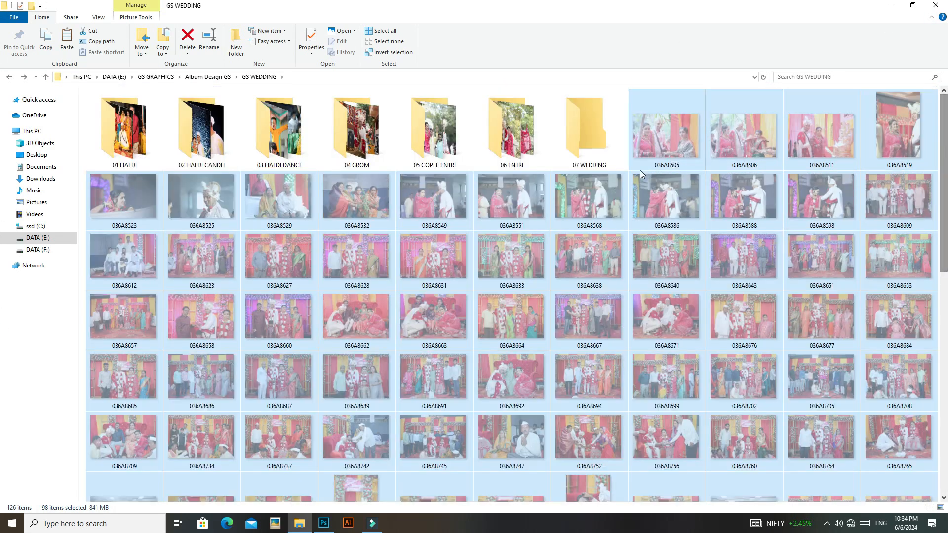
{"action": "double_click", "coordinate": [590, 133]}
{"action": "right_click", "coordinate": [598, 164]}
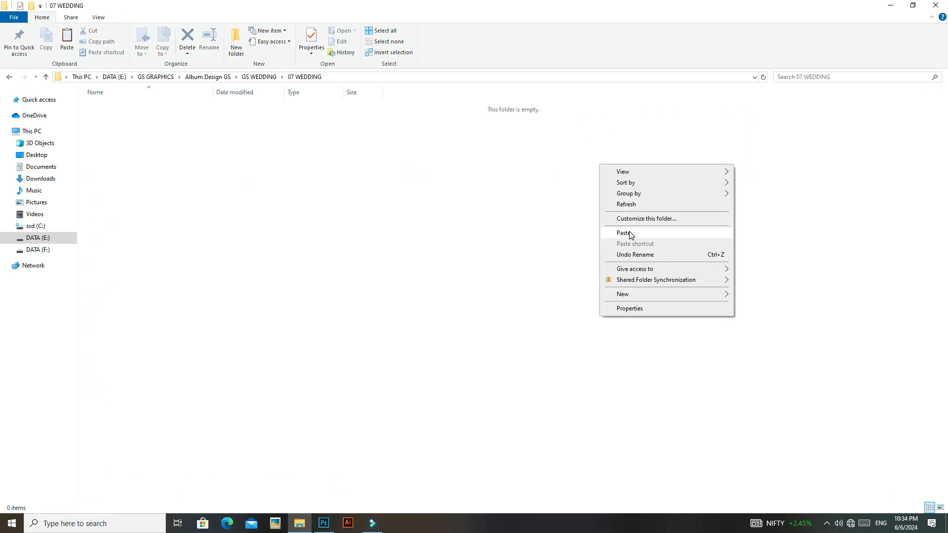
{"action": "left_click", "coordinate": [623, 232]}
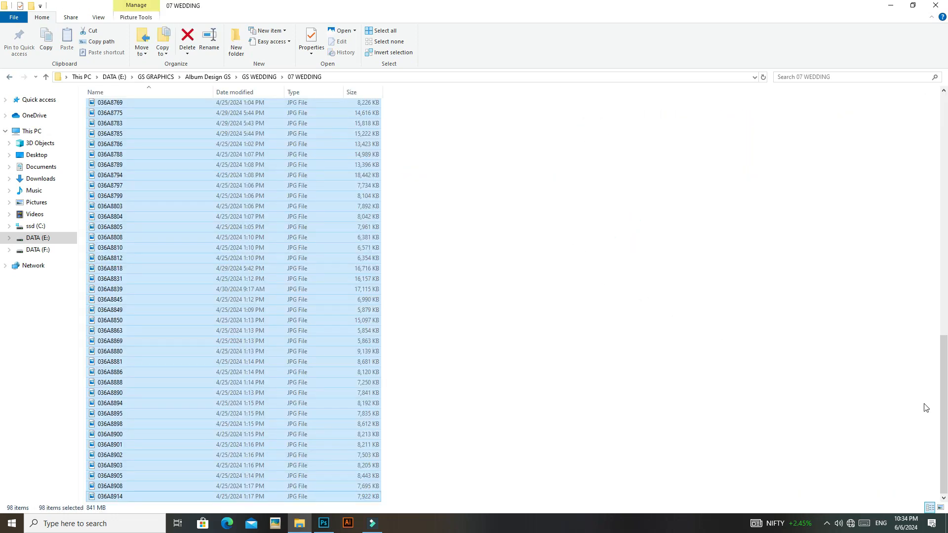
{"action": "left_click", "coordinate": [941, 508]}
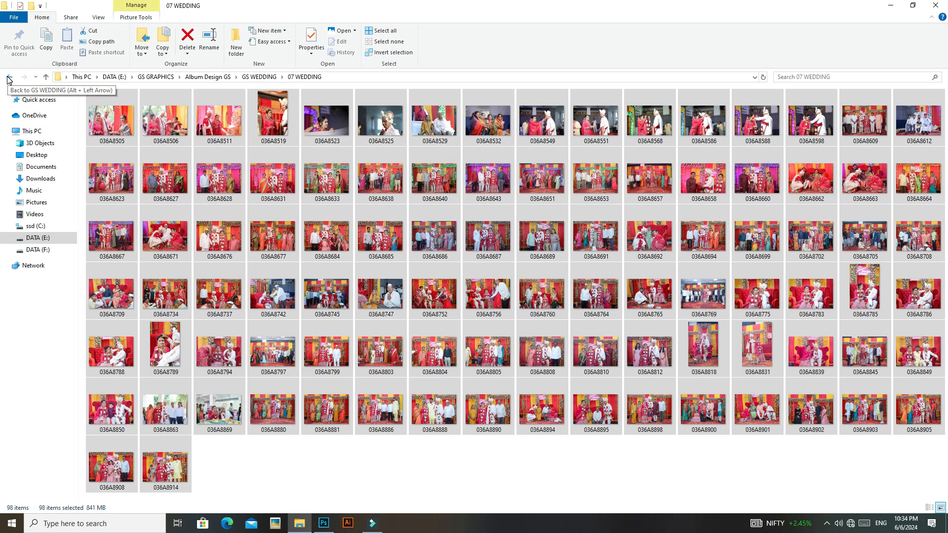
Step: Cut photos 036A8523, 036A8525, 036A8775, 036A8783, 036A8785, 036A8786, 036A8788, 036A8818, 036A8831 and 036A8839 from the 07 WEDDING folder
{"action": "left_click", "coordinate": [394, 132]}
{"action": "left_click", "coordinate": [326, 122], "text": "ctrl"}
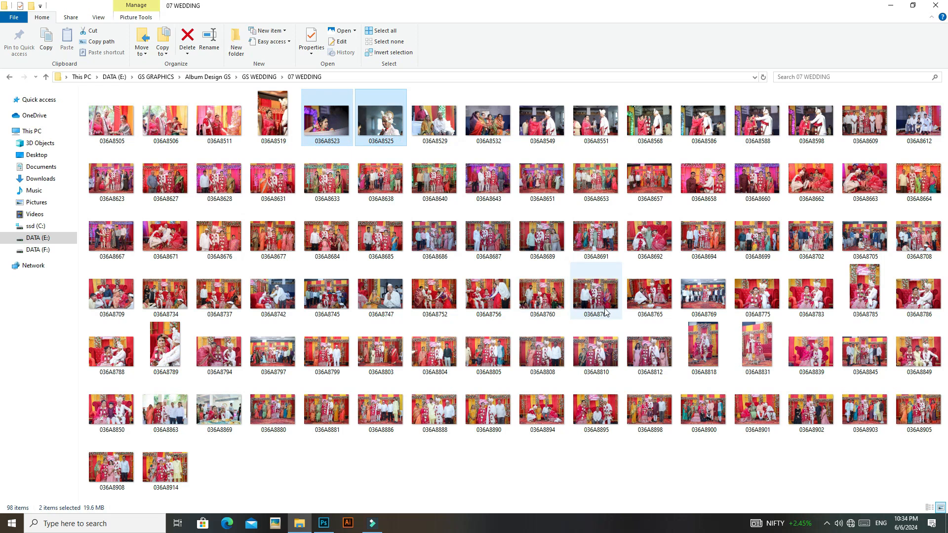
{"action": "left_click", "coordinate": [748, 305], "text": "ctrl"}
{"action": "left_click", "coordinate": [801, 304], "text": "ctrl"}
{"action": "left_click", "coordinate": [863, 301], "text": "ctrl"}
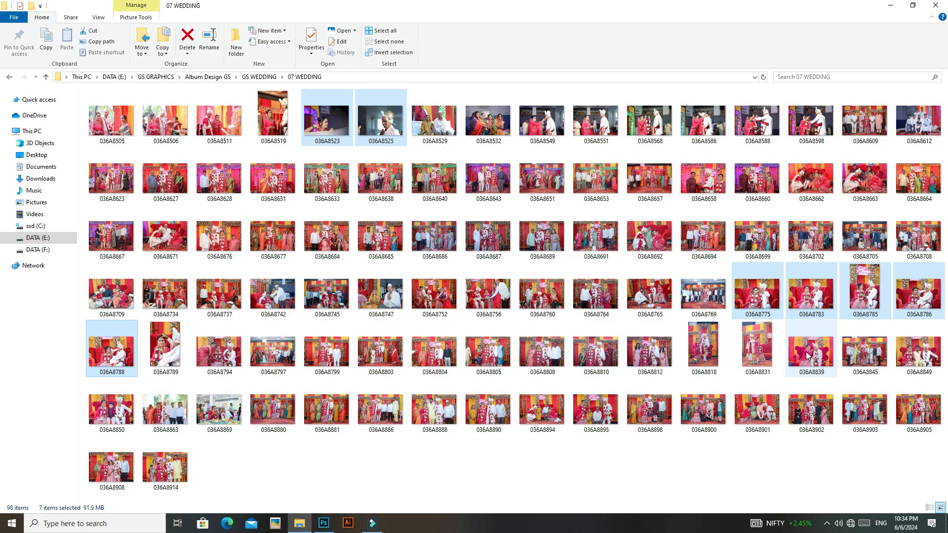
{"action": "left_click", "coordinate": [757, 350], "text": "ctrl"}
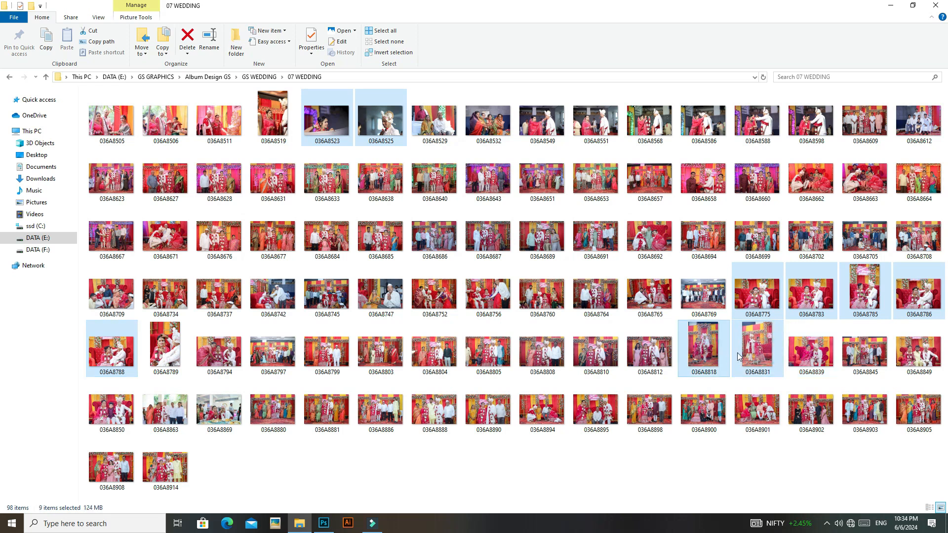
{"action": "left_click", "coordinate": [822, 354], "text": "ctrl"}
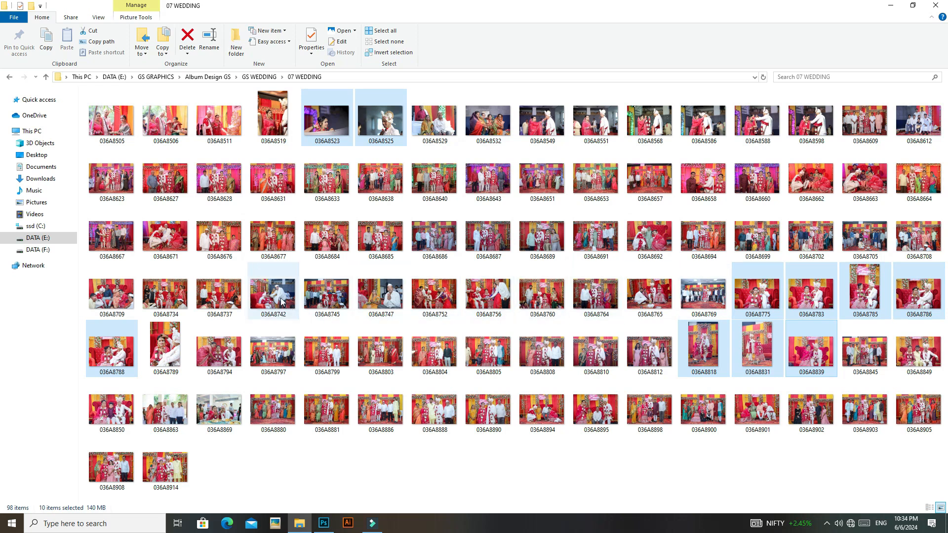
{"action": "right_click", "coordinate": [370, 118]}
{"action": "left_click", "coordinate": [418, 323]}
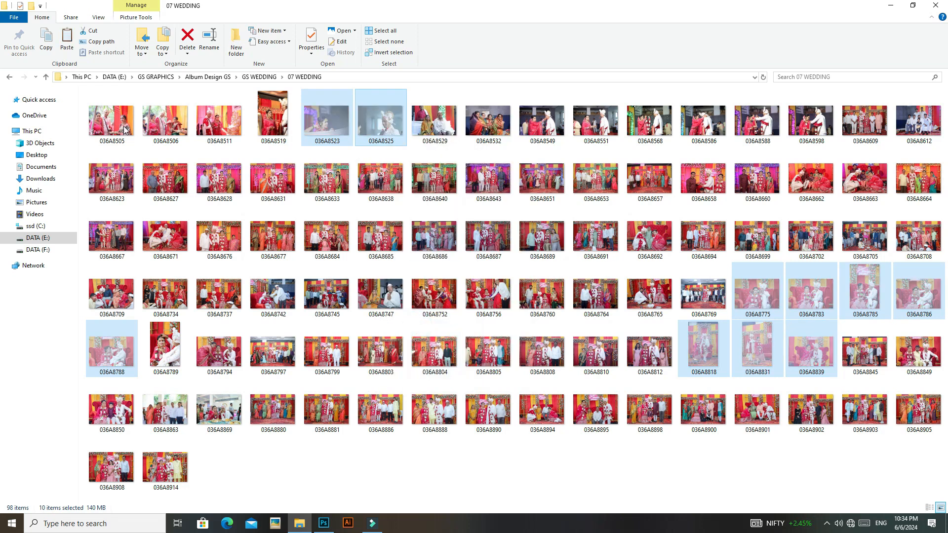
Step: Return to GS WEDDING and create a new folder there named "08 WEDDING CANDIT"
{"action": "left_click", "coordinate": [10, 77]}
{"action": "right_click", "coordinate": [685, 338]}
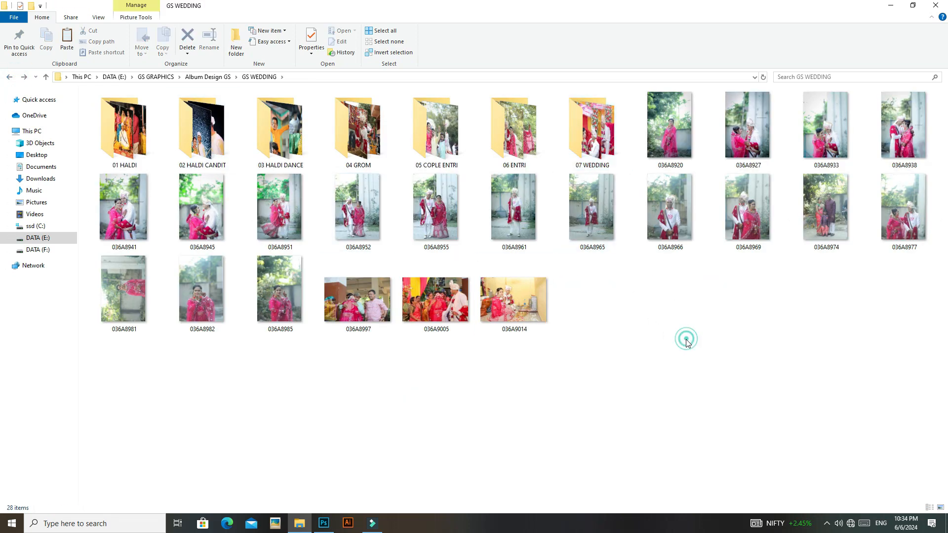
{"action": "mouse_move", "coordinate": [722, 470]}
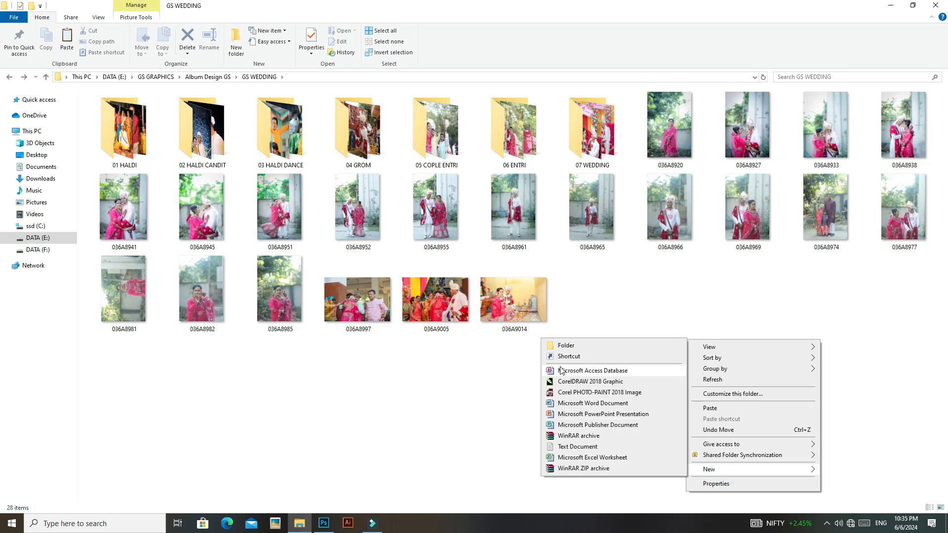
{"action": "left_click", "coordinate": [565, 346]}
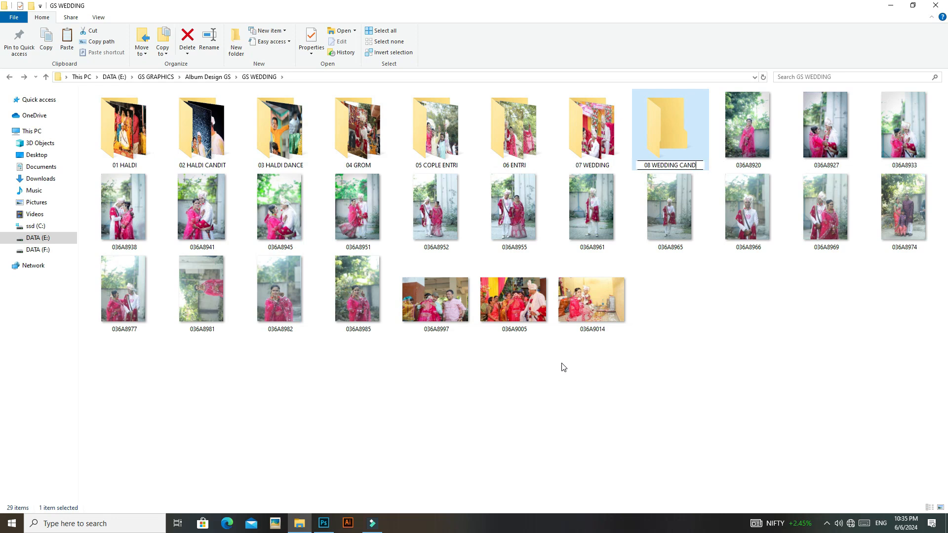
Step: Paste the cut photos into the 08 WEDDING CANDIT folder, display them as large thumbnails, and return to GS WEDDING
{"action": "double_click", "coordinate": [670, 139]}
{"action": "right_click", "coordinate": [667, 237]}
{"action": "left_click", "coordinate": [706, 307]}
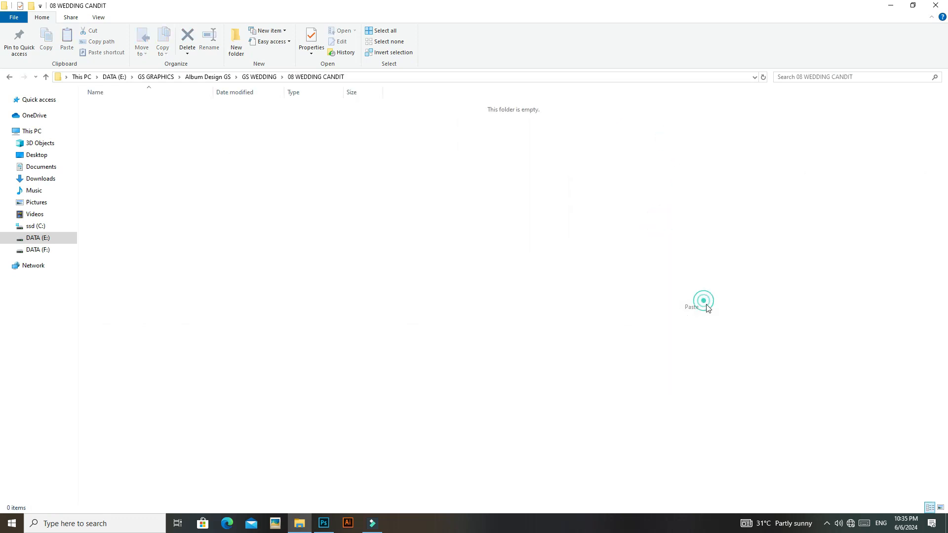
{"action": "left_click", "coordinate": [940, 508]}
{"action": "left_click", "coordinate": [10, 78]}
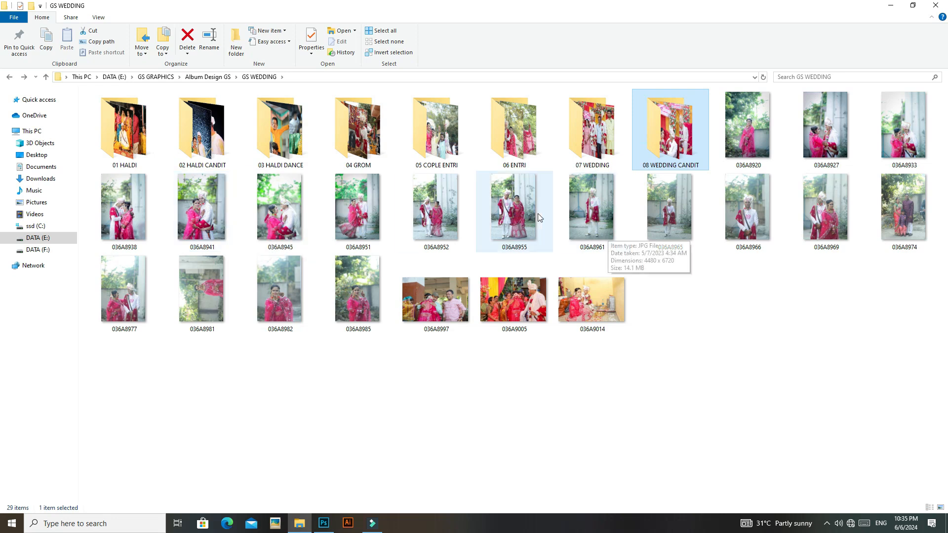
Step: Create a new folder named "WEDDING END" inside the GS WEDDING folder
{"action": "left_click", "coordinate": [446, 306]}
{"action": "left_click", "coordinate": [573, 309], "text": "shift"}
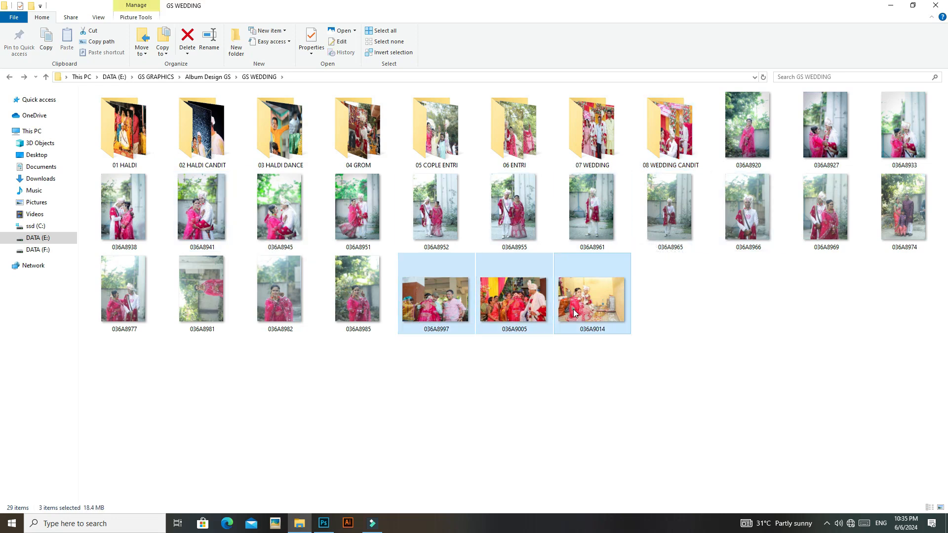
{"action": "right_click", "coordinate": [773, 324]}
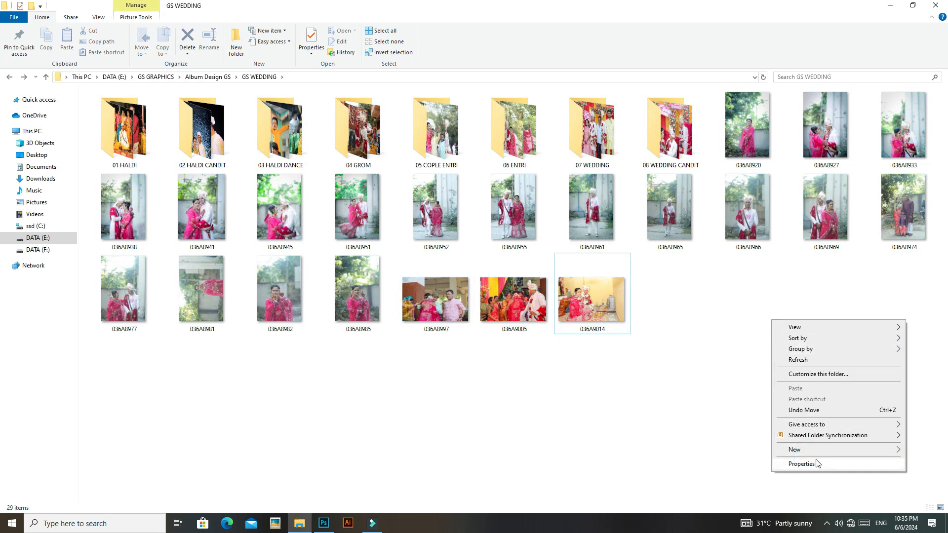
{"action": "mouse_move", "coordinate": [796, 449]}
{"action": "left_click", "coordinate": [646, 325]}
{"action": "type", "text": "WEDDING"}
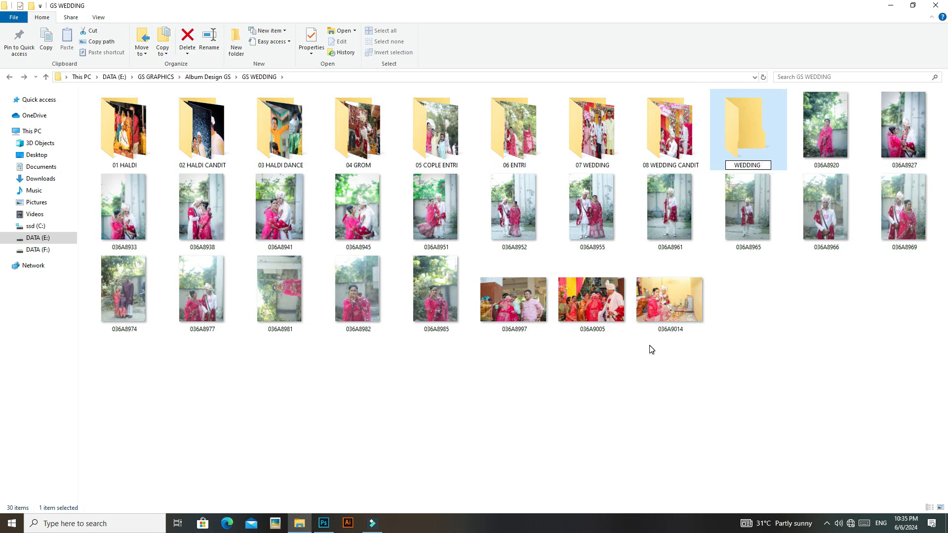
{"action": "type", "text": " END"}
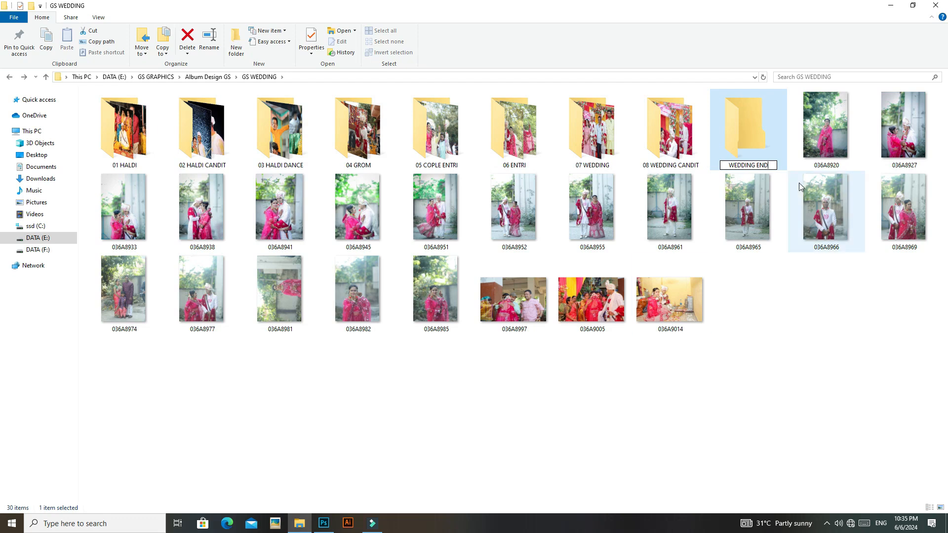
Step: Move photos 036A8997, 036A9005 and 036A9014 into the WEDDING END folder and return to GS WEDDING
{"action": "left_click", "coordinate": [562, 316]}
{"action": "left_click", "coordinate": [523, 304], "text": "ctrl"}
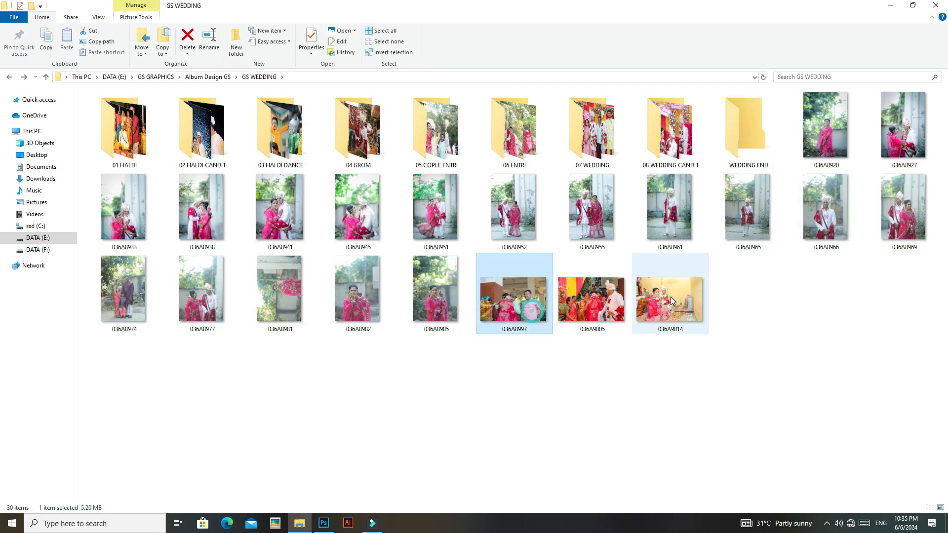
{"action": "left_click", "coordinate": [670, 297], "text": "ctrl"}
{"action": "right_click", "coordinate": [671, 297]}
{"action": "left_click", "coordinate": [691, 228]}
{"action": "double_click", "coordinate": [744, 120]}
{"action": "right_click", "coordinate": [726, 221]}
{"action": "left_click", "coordinate": [775, 293]}
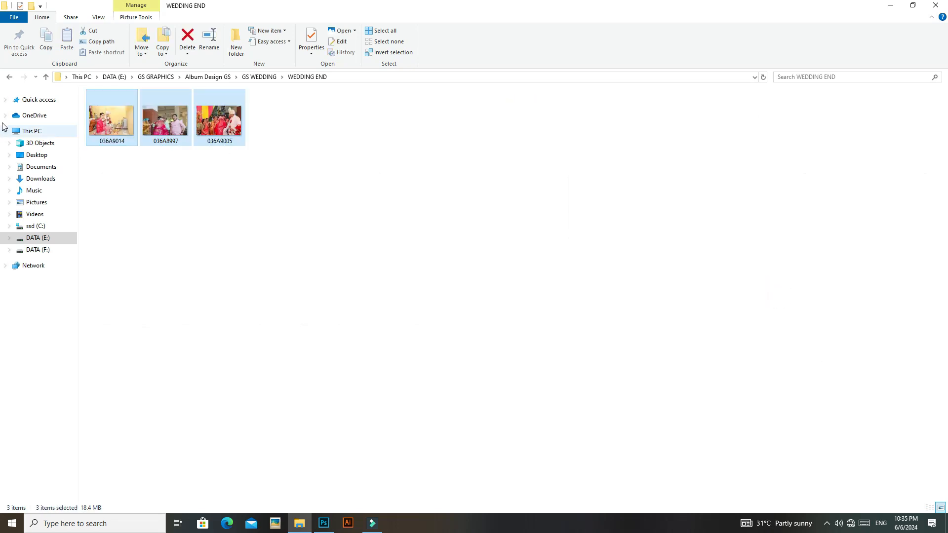
{"action": "left_click", "coordinate": [9, 76]}
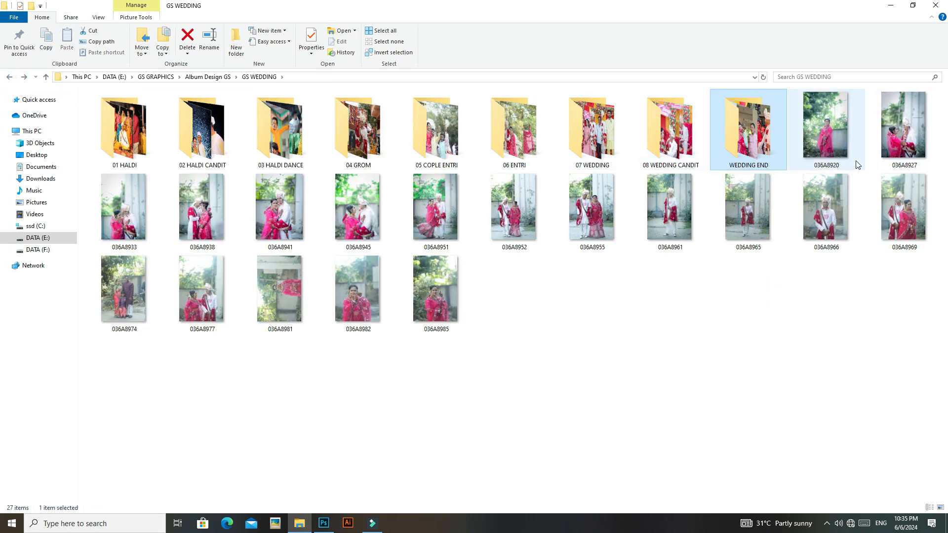
Step: Create a new folder named "COPLE" inside the GS WEDDING folder
{"action": "right_click", "coordinate": [565, 288]}
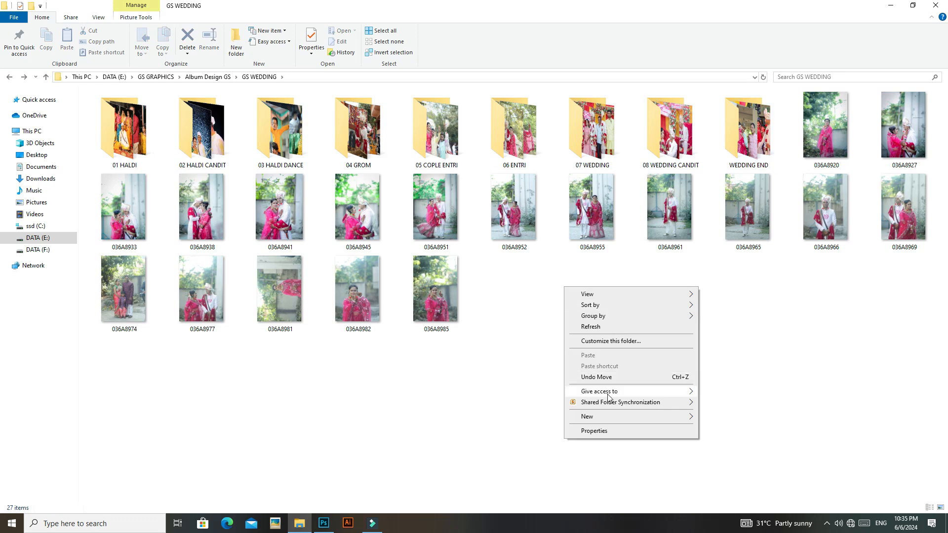
{"action": "mouse_move", "coordinate": [602, 418]}
{"action": "left_click", "coordinate": [716, 293]}
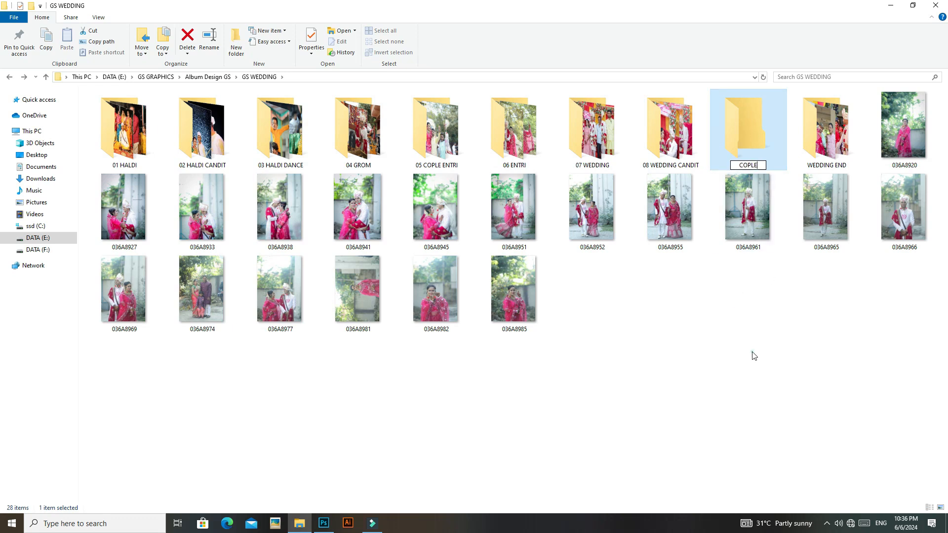
Step: Move the remaining loose photos, 036A8920 through 036A8985, from GS WEDDING into the COPLE folder
{"action": "left_click", "coordinate": [876, 134]}
{"action": "left_click", "coordinate": [513, 321], "text": "shift"}
{"action": "right_click", "coordinate": [509, 306]}
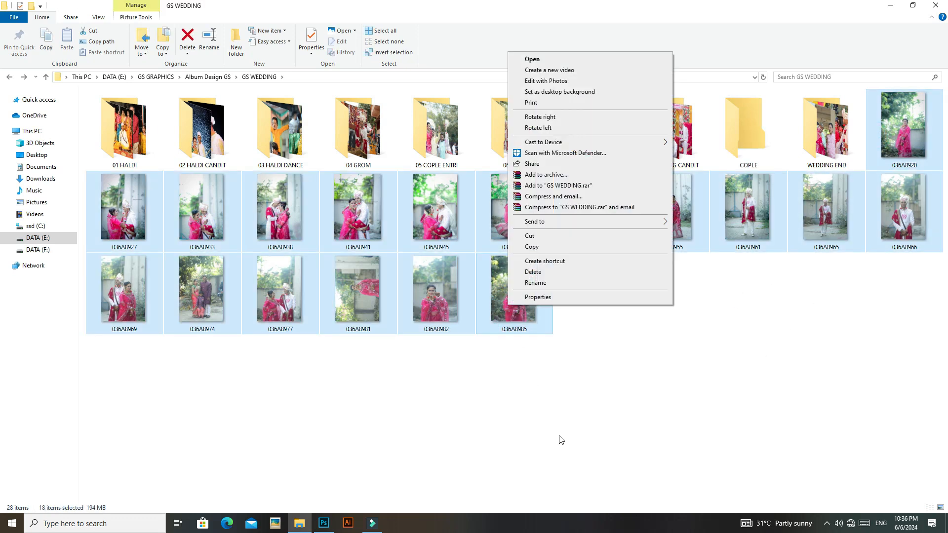
{"action": "left_click", "coordinate": [530, 236]}
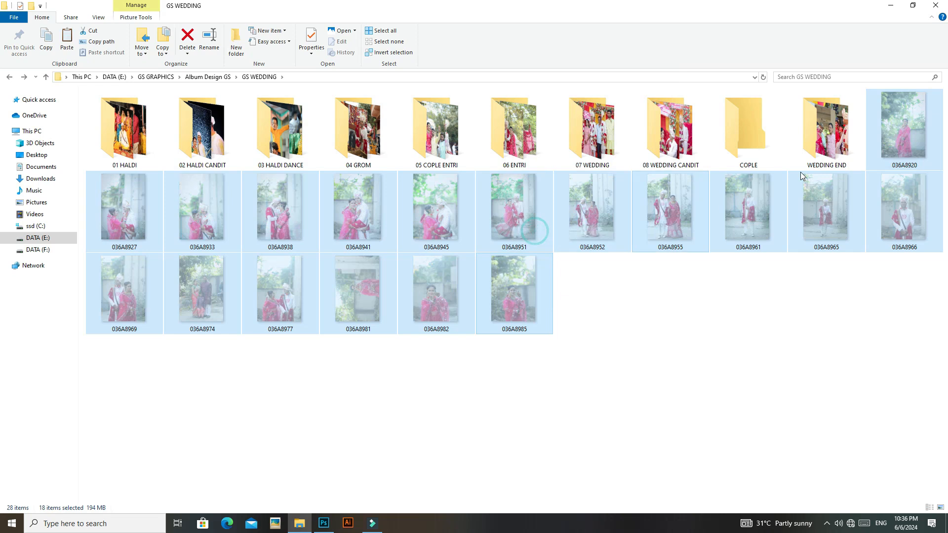
{"action": "double_click", "coordinate": [760, 142]}
{"action": "right_click", "coordinate": [708, 222]}
{"action": "left_click", "coordinate": [741, 291]}
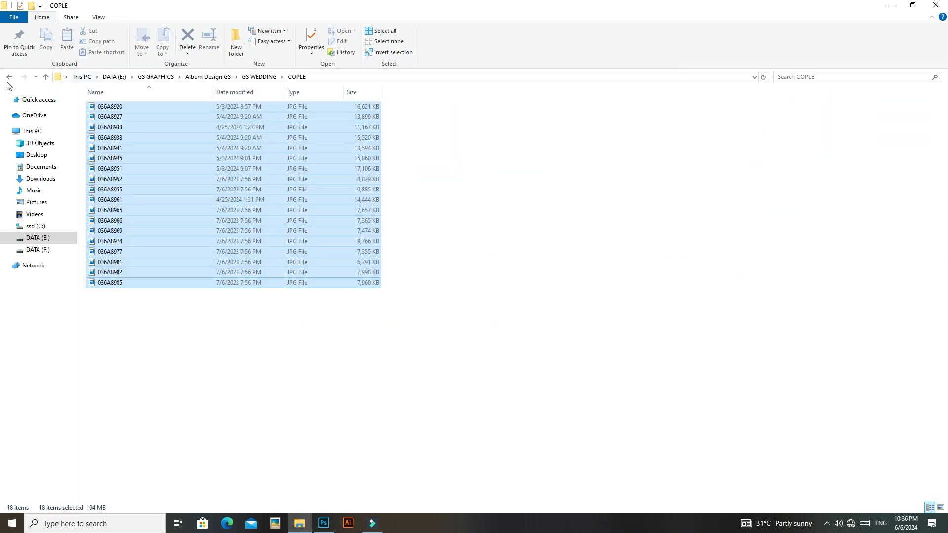
Step: Return to the GS WEDDING folder and rename the WEDDING END folder as 09 WEDDING END
{"action": "left_click", "coordinate": [9, 77]}
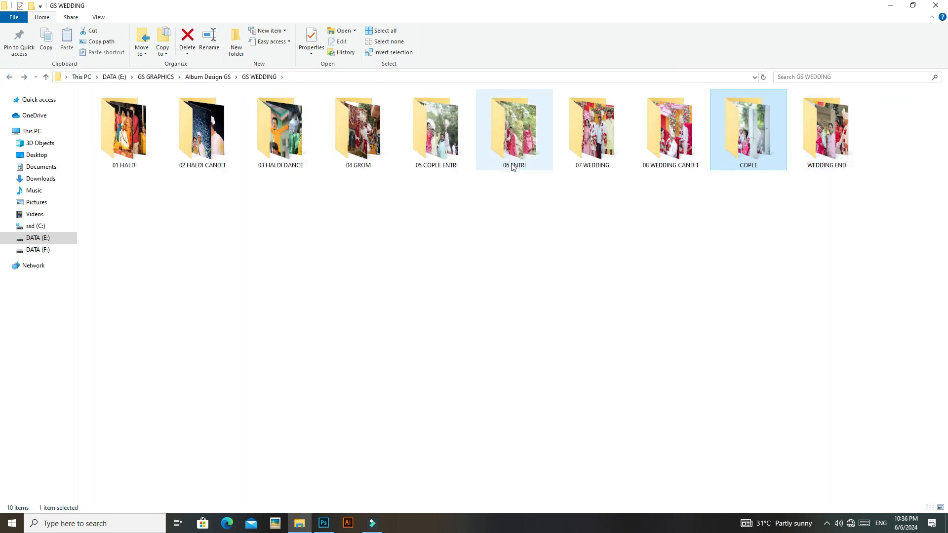
{"action": "left_click", "coordinate": [819, 140]}
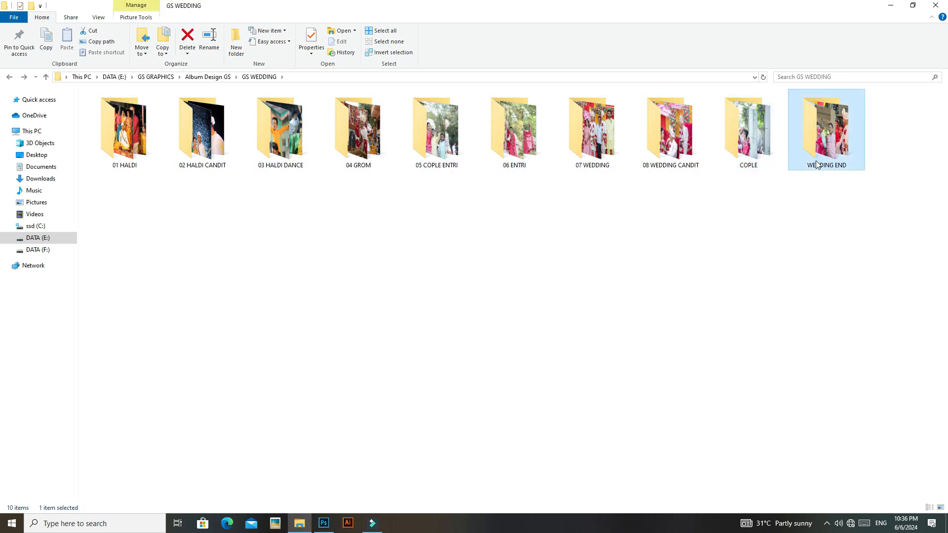
{"action": "right_click", "coordinate": [817, 164]}
{"action": "left_click", "coordinate": [804, 455]}
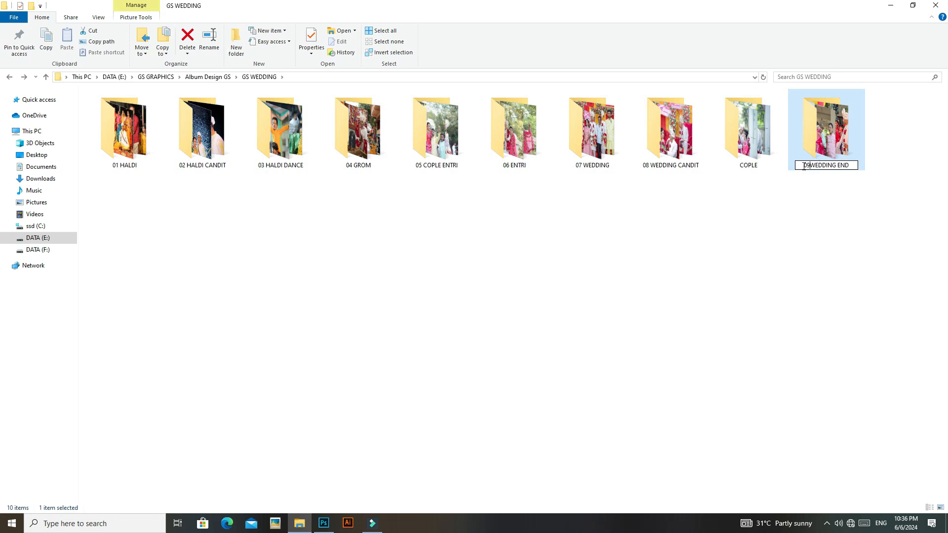
{"action": "type", "text": "09"}
{"action": "left_click", "coordinate": [823, 211]}
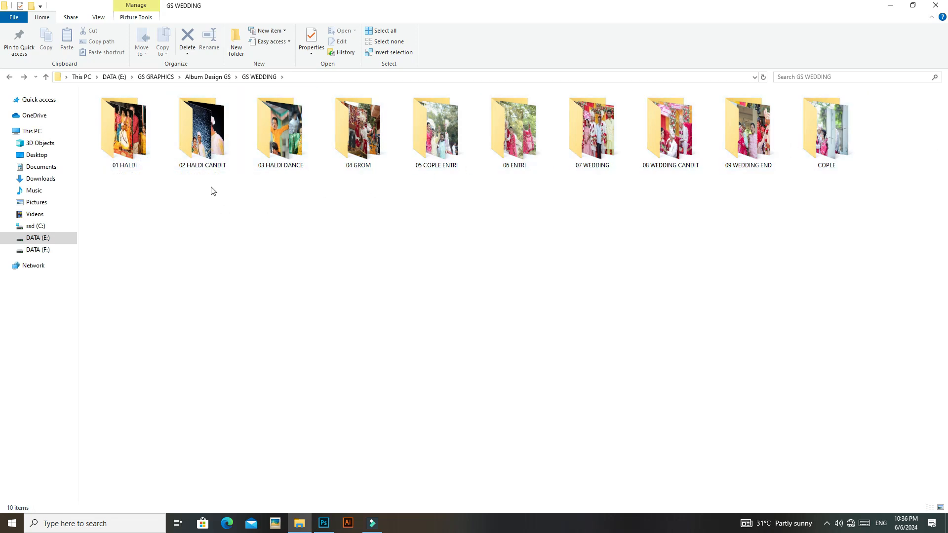
Step: Check the photos inside the 01 HALDI, 02 HALDI CANDIT and 03 HALDI DANCE folders, returning to GS WEDDING after each
{"action": "double_click", "coordinate": [123, 134]}
{"action": "left_click", "coordinate": [10, 77]}
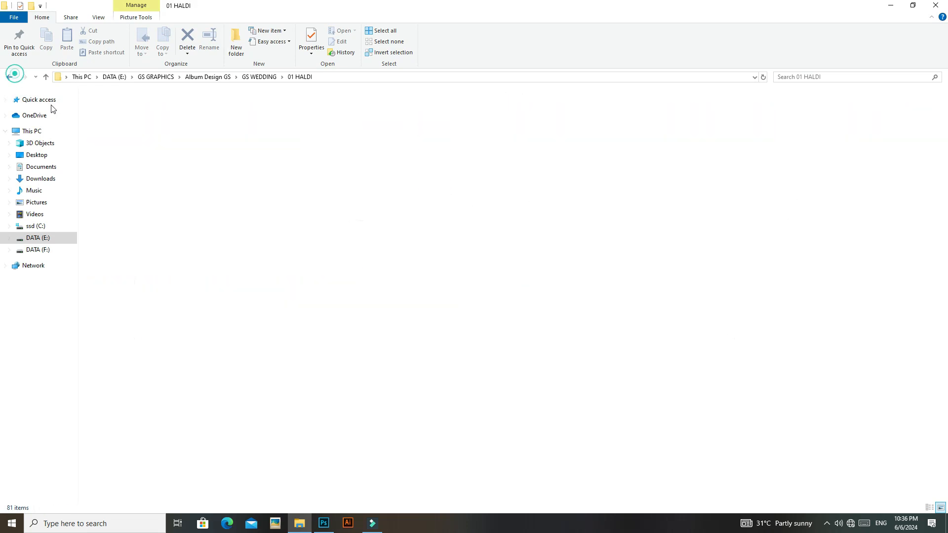
{"action": "double_click", "coordinate": [209, 134]}
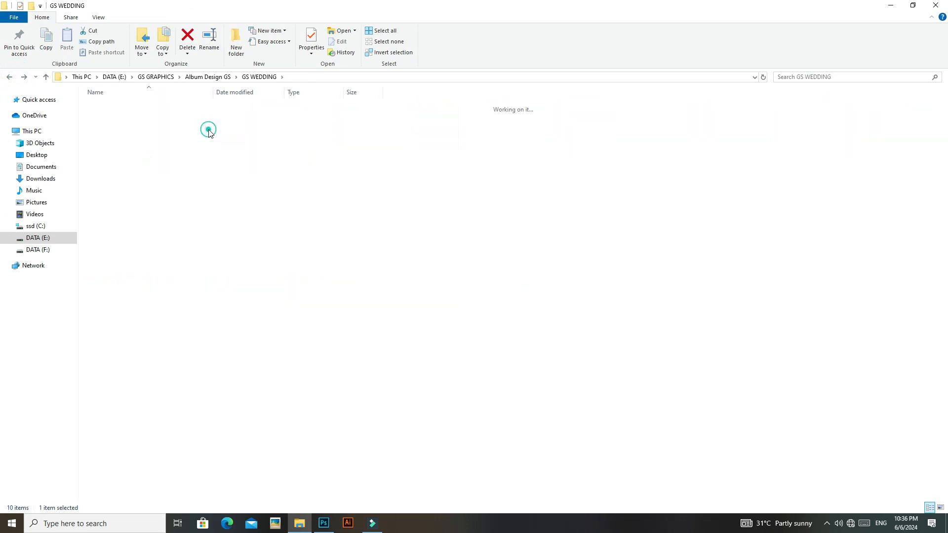
{"action": "left_click", "coordinate": [10, 78]}
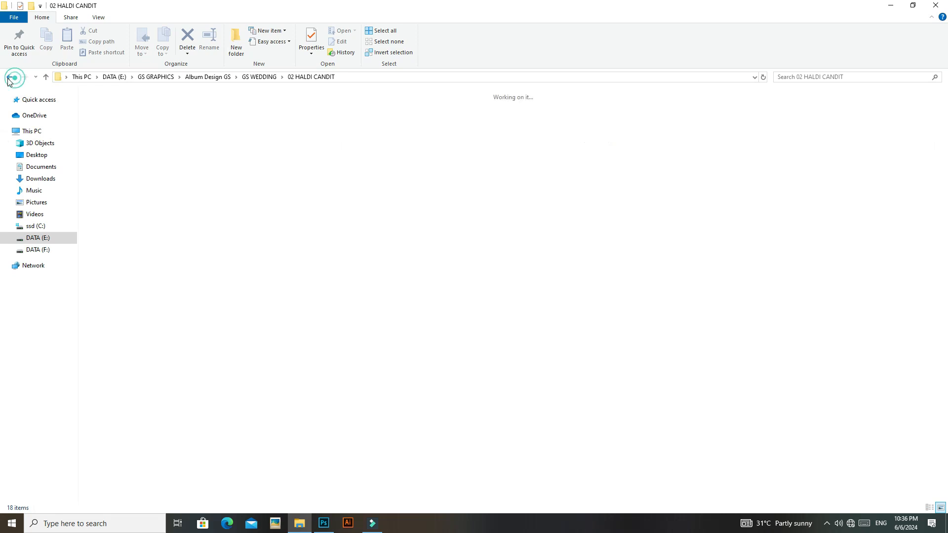
{"action": "double_click", "coordinate": [291, 148]}
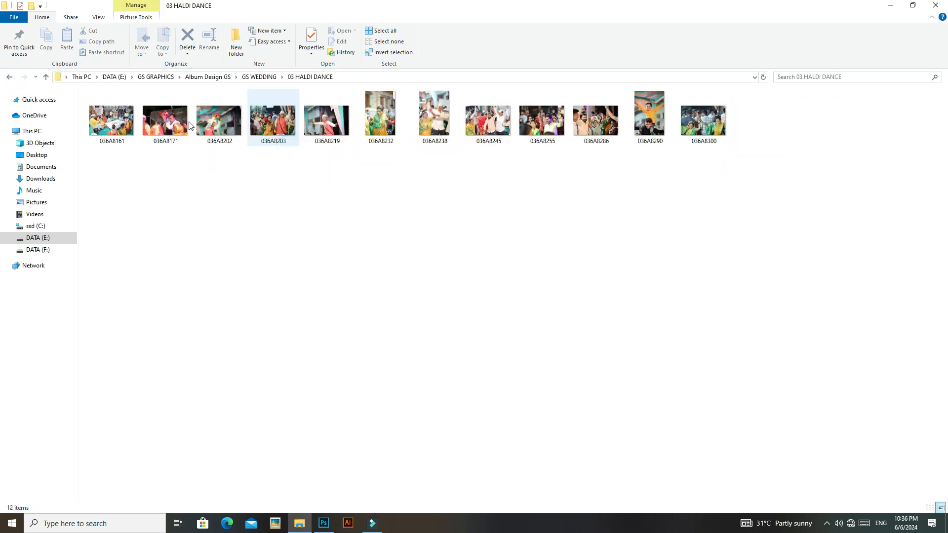
{"action": "left_click", "coordinate": [9, 77]}
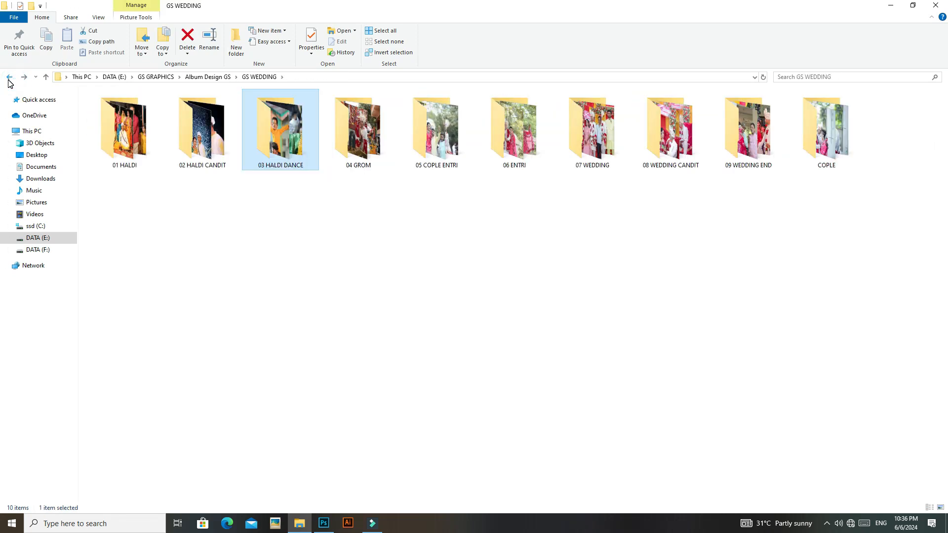
Step: Look through the 04 GROM, 05 COPLE ENTRI and 06 ENTRI folders, returning to GS WEDDING after each
{"action": "double_click", "coordinate": [367, 135]}
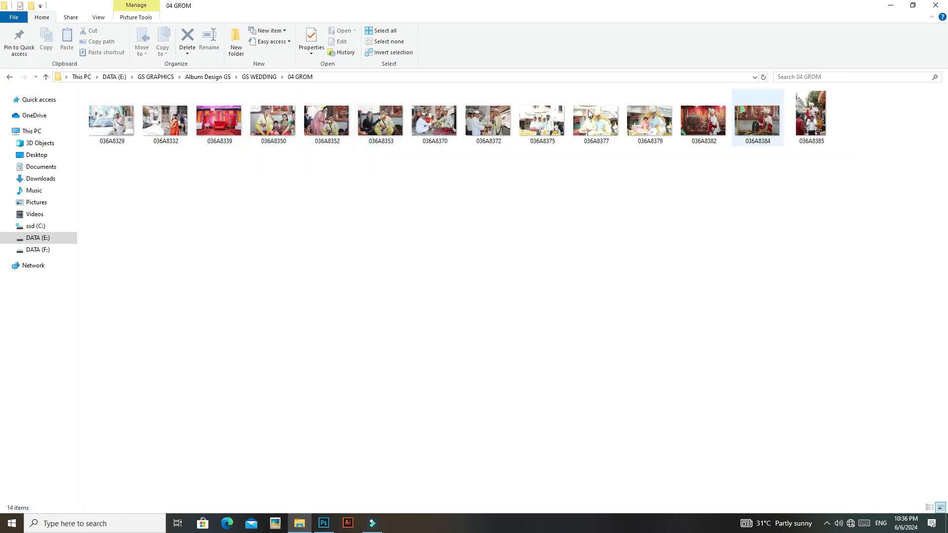
{"action": "left_click", "coordinate": [9, 77]}
{"action": "double_click", "coordinate": [383, 148]}
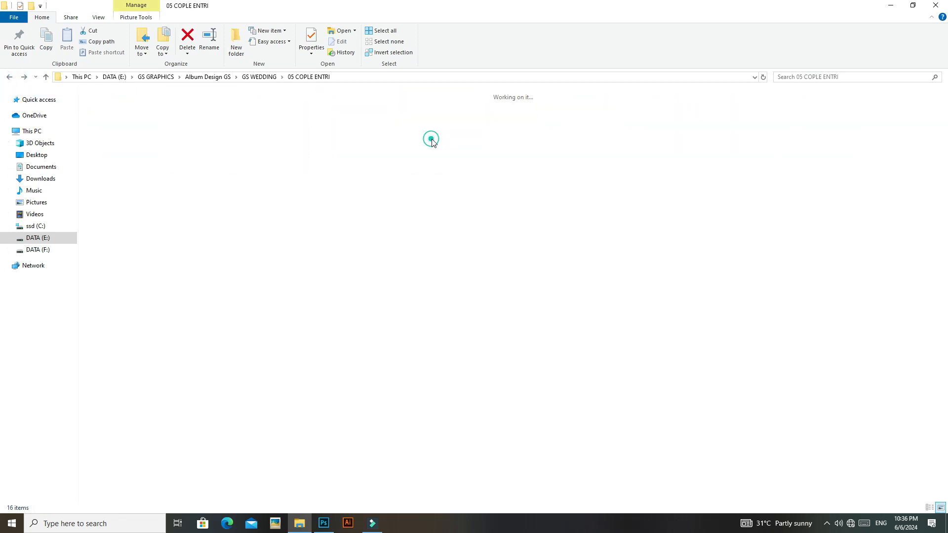
{"action": "left_click", "coordinate": [10, 77]}
{"action": "left_click", "coordinate": [527, 138]}
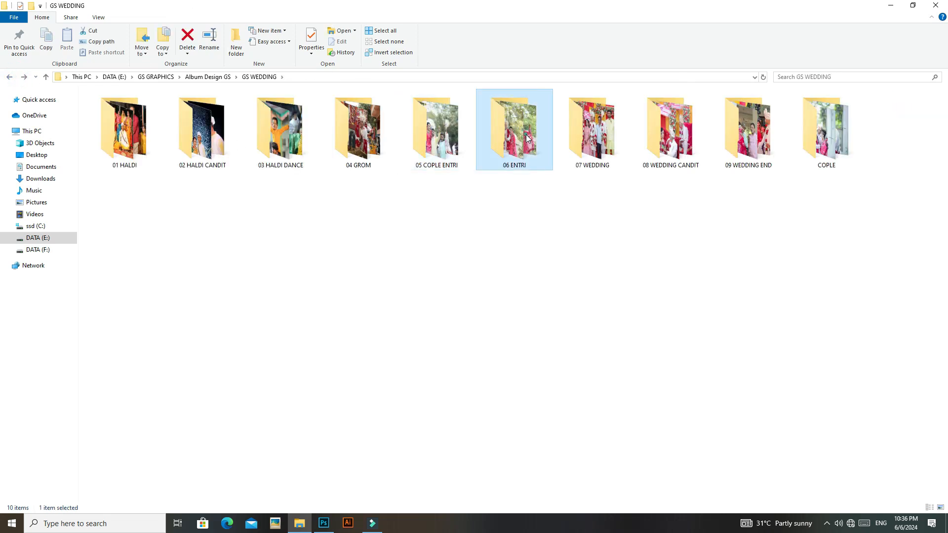
{"action": "double_click", "coordinate": [527, 138]}
{"action": "left_click", "coordinate": [9, 77]}
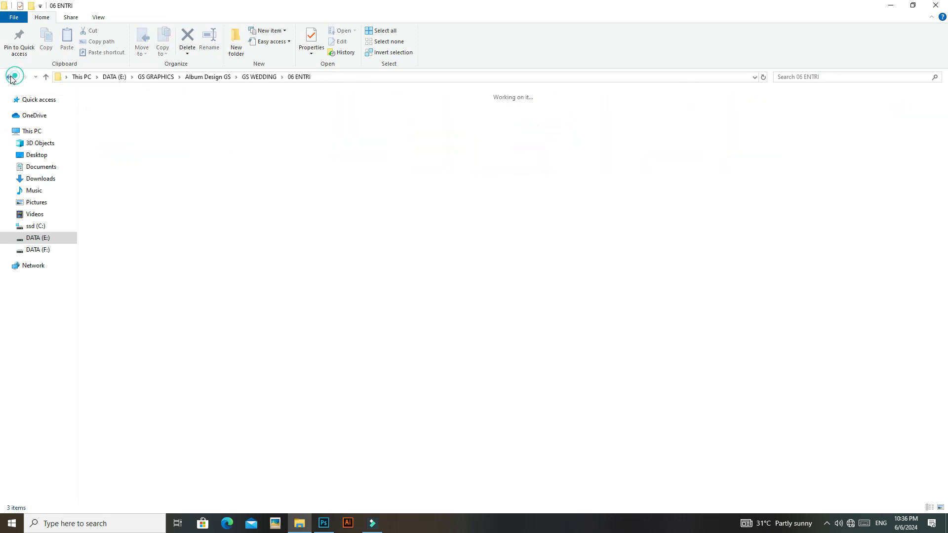
Step: Review the contents of the 07 WEDDING, 08 WEDDING CANDIT, 09 WEDDING END and COPLE folders, ending back in GS WEDDING
{"action": "double_click", "coordinate": [595, 143]}
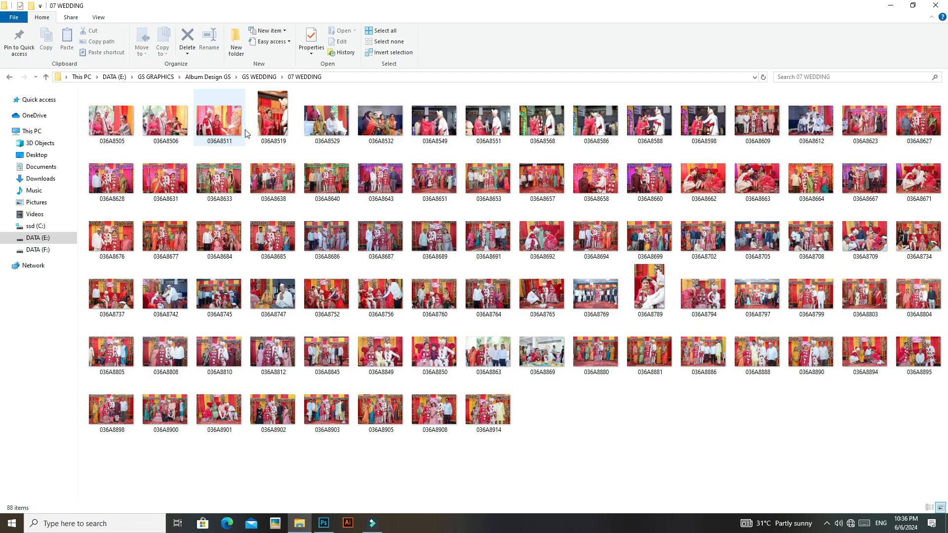
{"action": "left_click", "coordinate": [10, 78]}
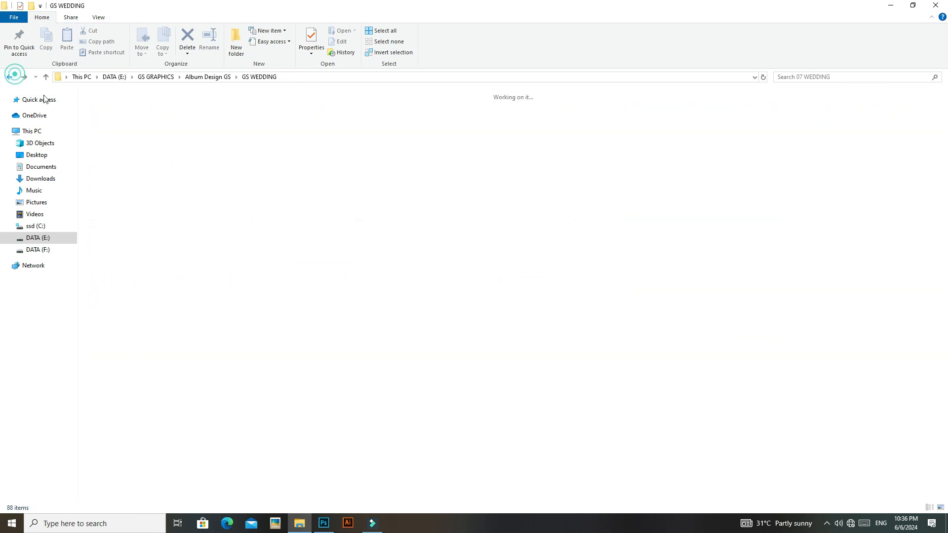
{"action": "double_click", "coordinate": [670, 146]}
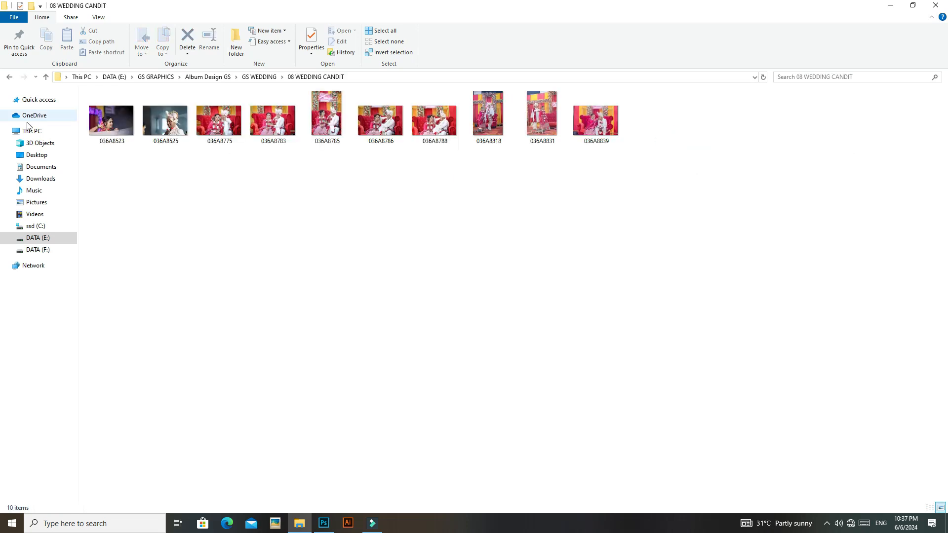
{"action": "key", "text": "alt+Left"}
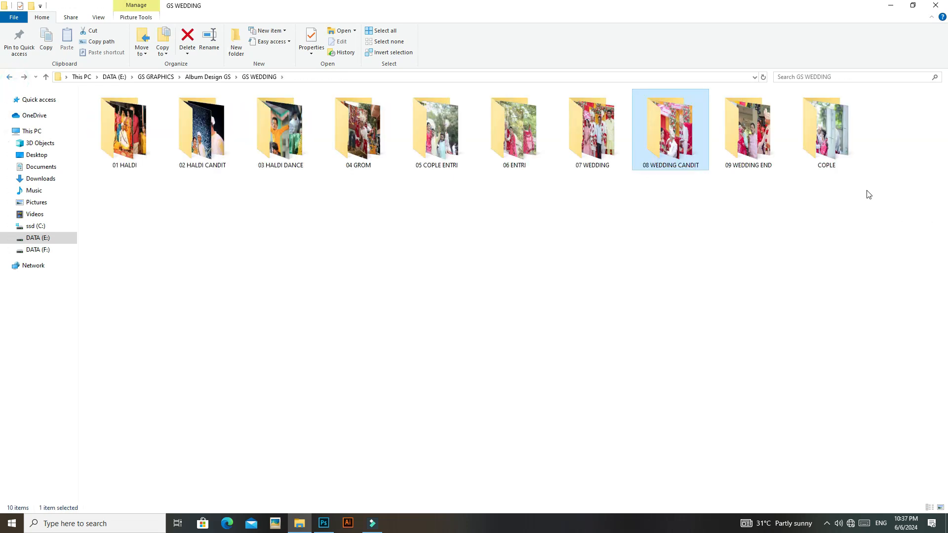
{"action": "double_click", "coordinate": [740, 145]}
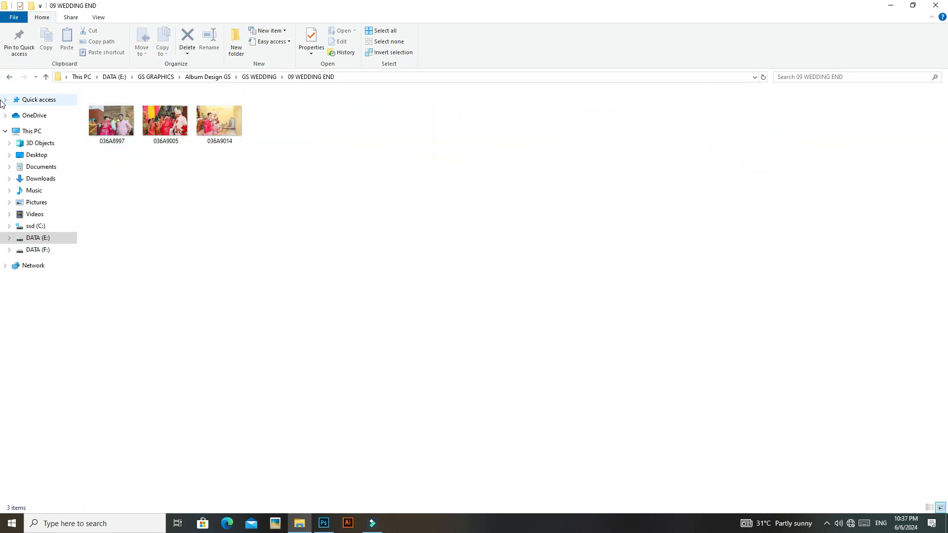
{"action": "left_click", "coordinate": [10, 77]}
{"action": "double_click", "coordinate": [812, 128]}
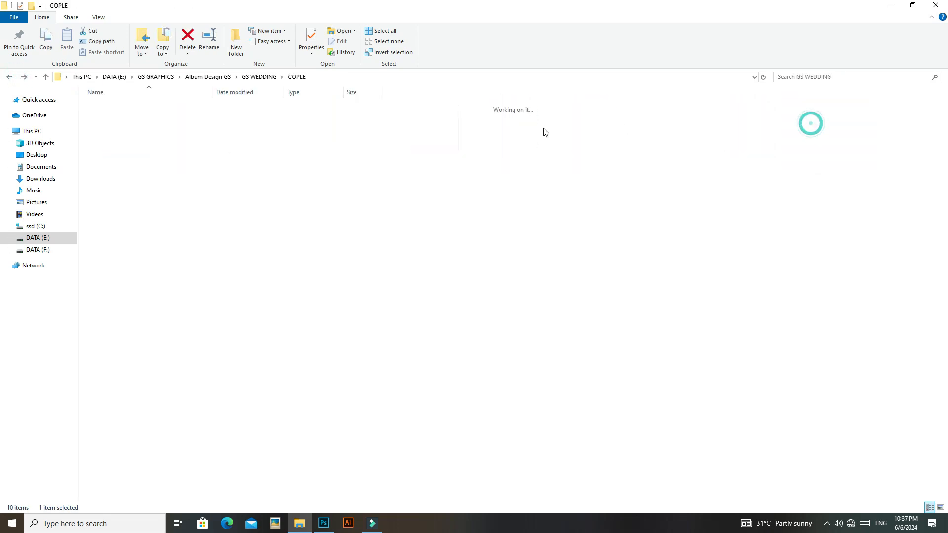
{"action": "left_click", "coordinate": [10, 78]}
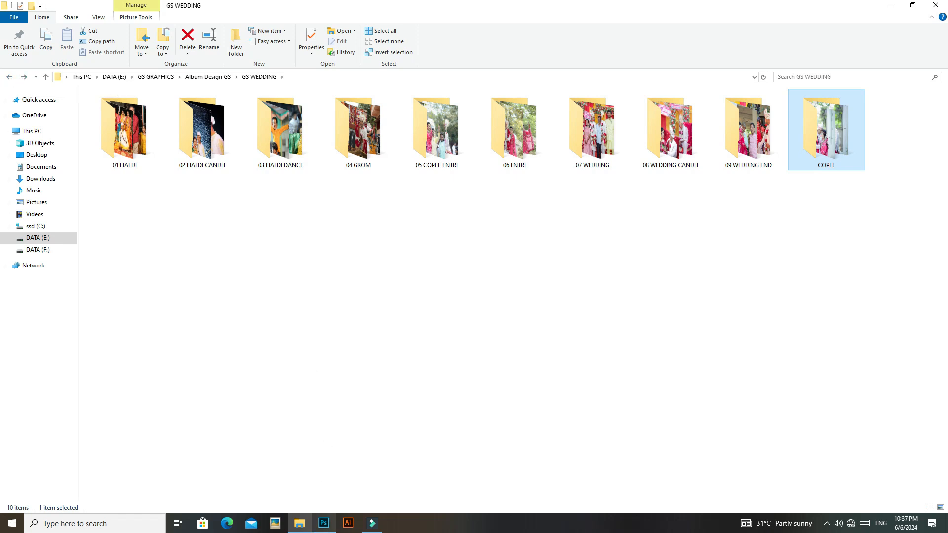
Step: Switch to Photoshop to view the open wedding album design notes on photo and folder sequence
{"action": "left_click", "coordinate": [324, 523]}
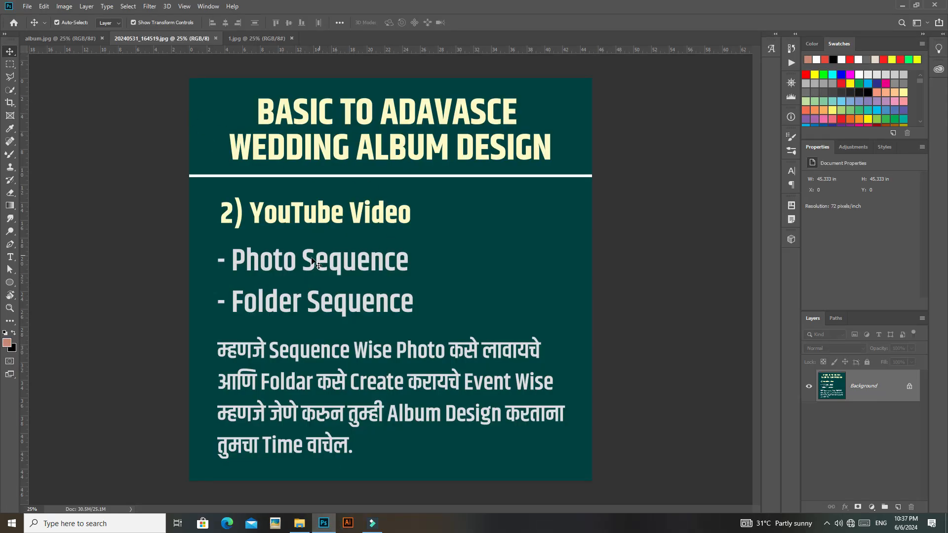